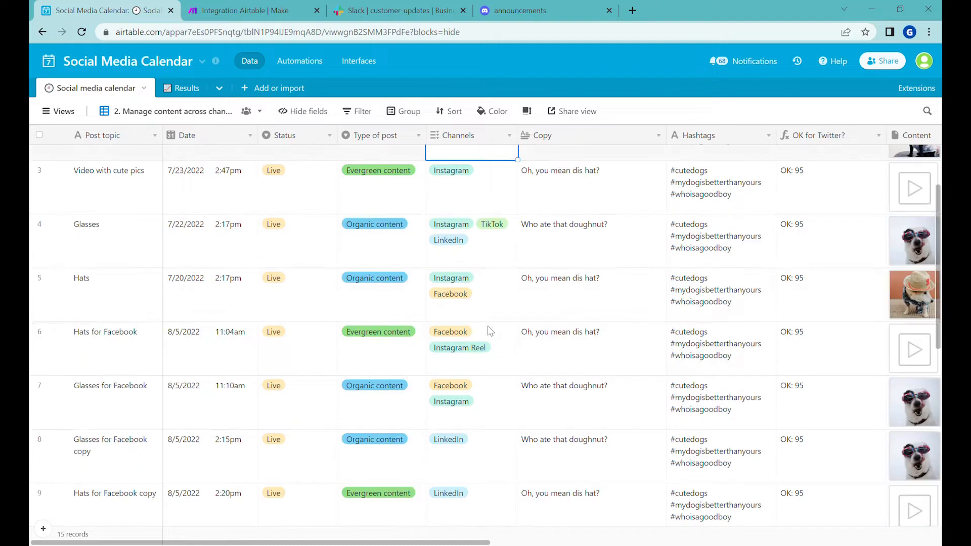
pyautogui.scroll(-2, 488, 408)
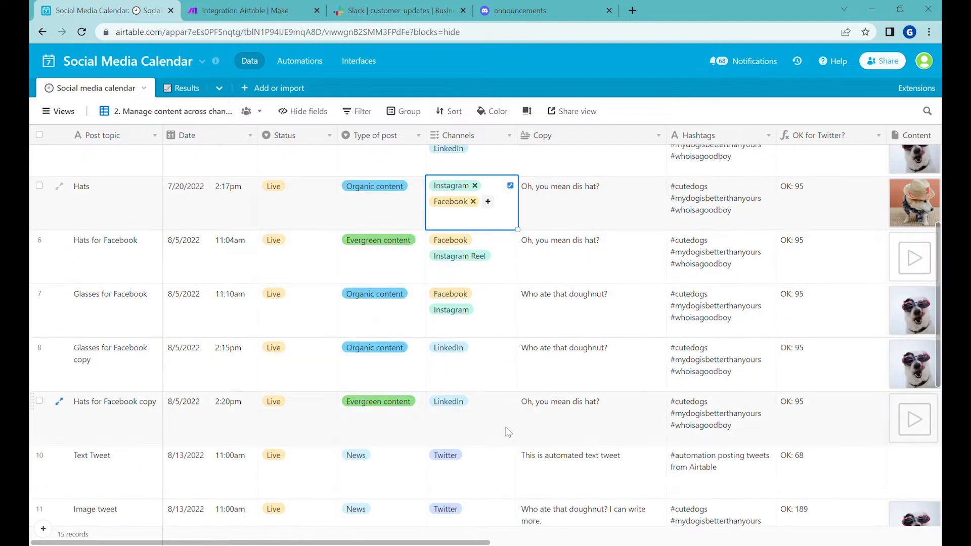
pyautogui.scroll(-5, 505, 429)
pyautogui.click(450, 348)
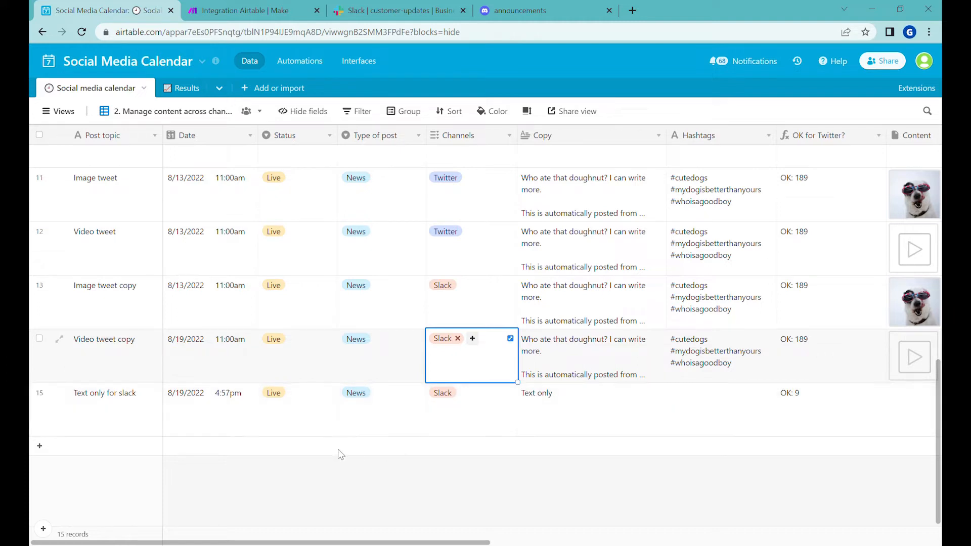
# Switch to Discord and create a text channel named "updates" in the Information category
pyautogui.click(535, 10)
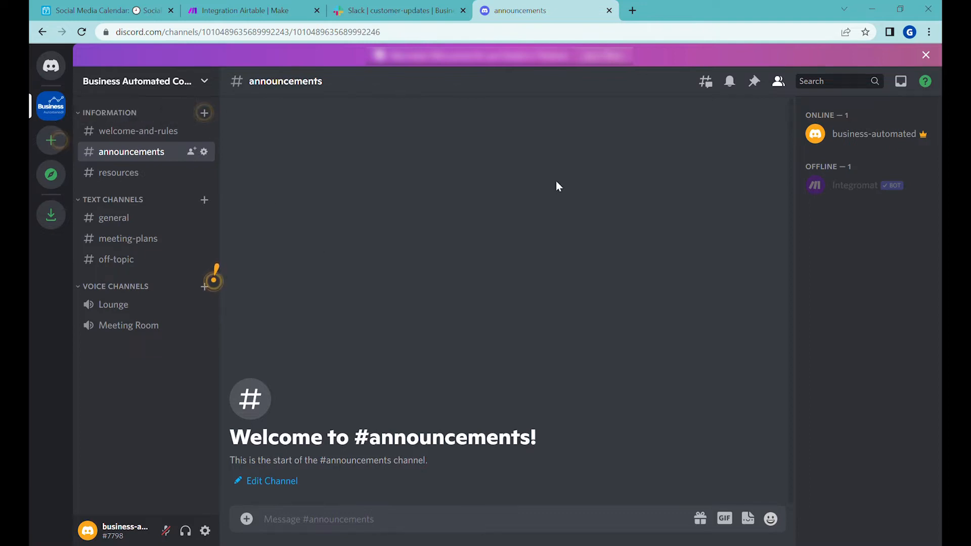
pyautogui.click(203, 113)
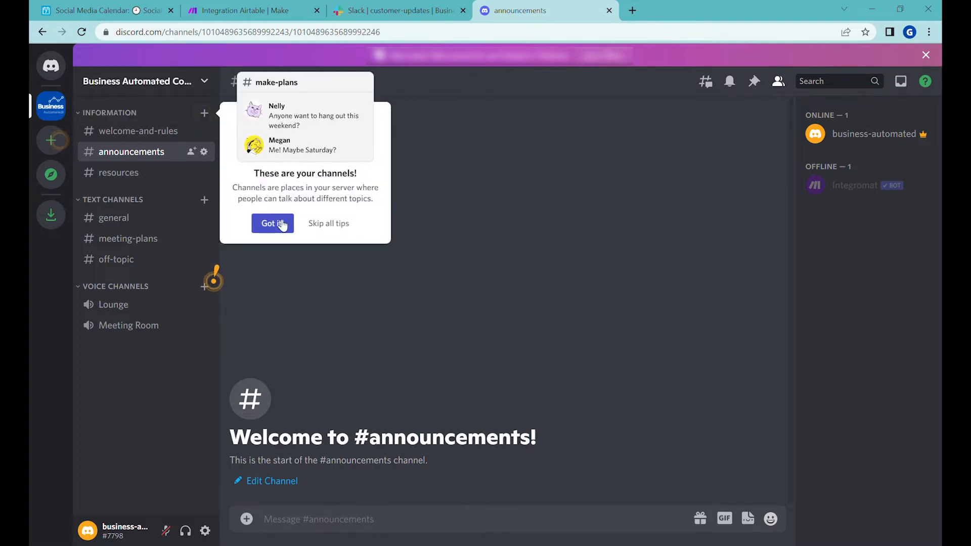
pyautogui.click(280, 223)
pyautogui.click(204, 113)
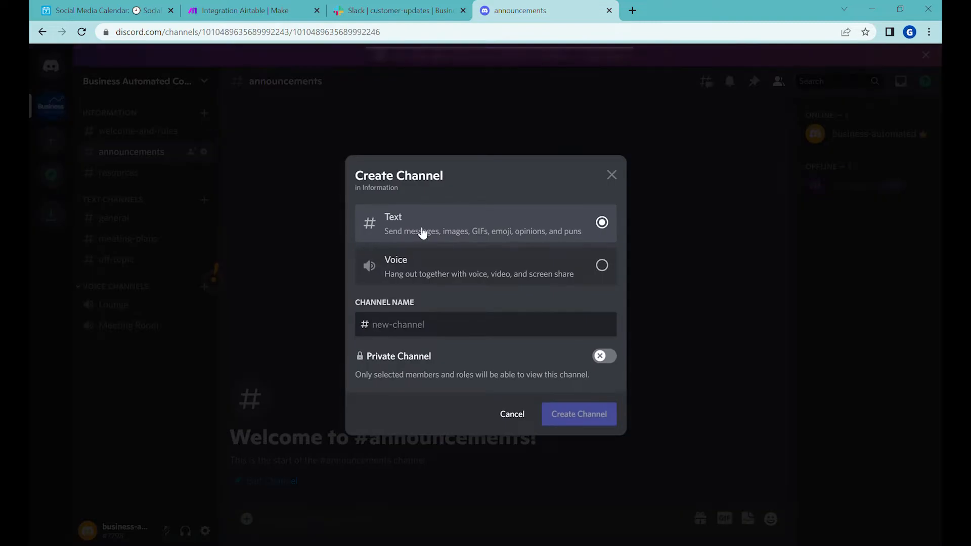
pyautogui.write('updates')
pyautogui.click(587, 413)
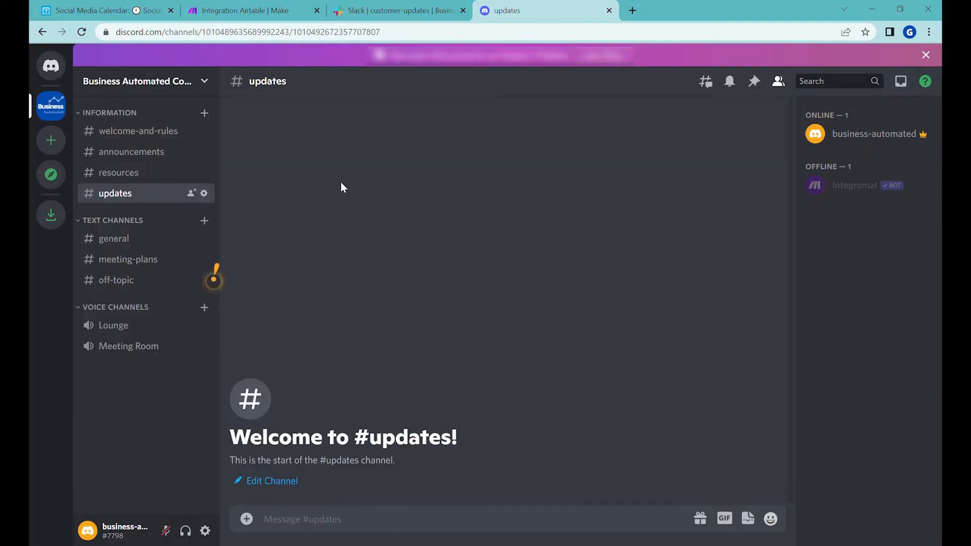
# Switch to Airtable, duplicate the "Text only for slack" record and clear the Status and Channels values of the copy
pyautogui.click(101, 10)
pyautogui.click(117, 400)
pyautogui.click(728, 319)
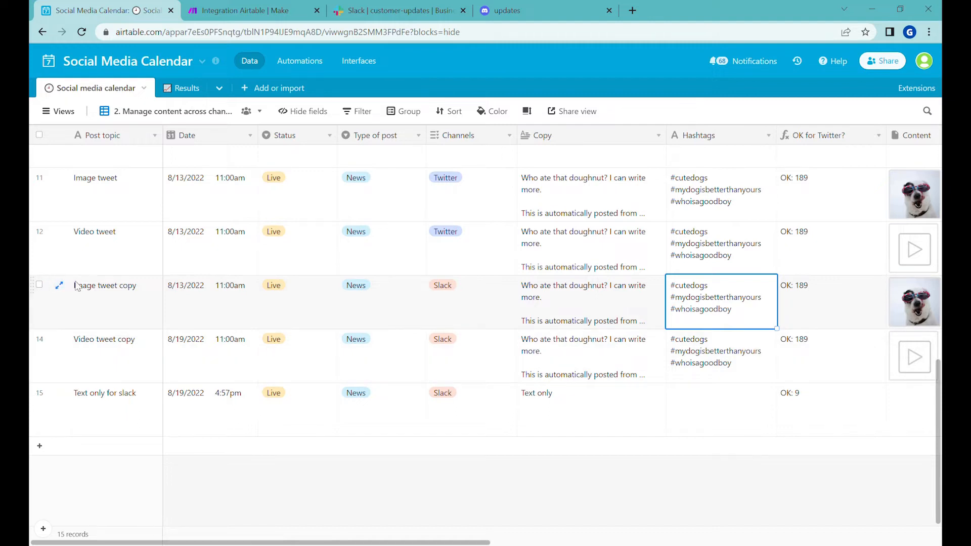
pyautogui.click(40, 392)
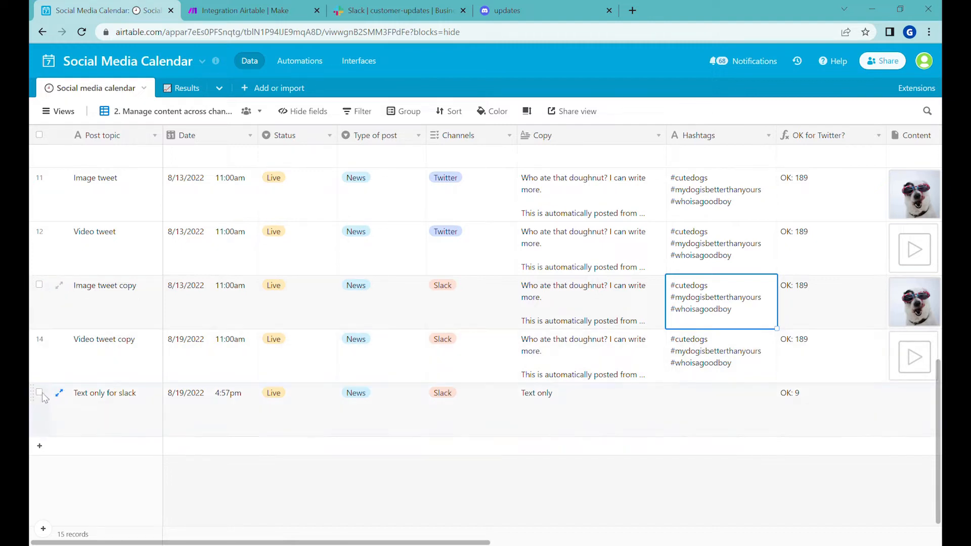
pyautogui.rightClick(75, 401)
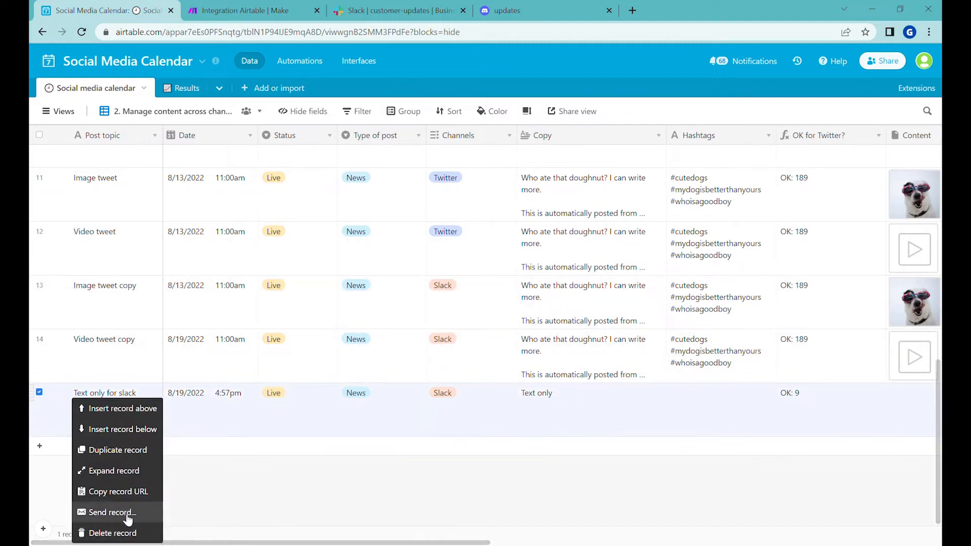
pyautogui.click(120, 450)
pyautogui.click(277, 470)
pyautogui.press('Delete')
# Create a new channel option named "Discord" and assign it to the duplicated record
pyautogui.click(462, 449)
pyautogui.click(459, 447)
pyautogui.click(438, 447)
pyautogui.write('Discord')
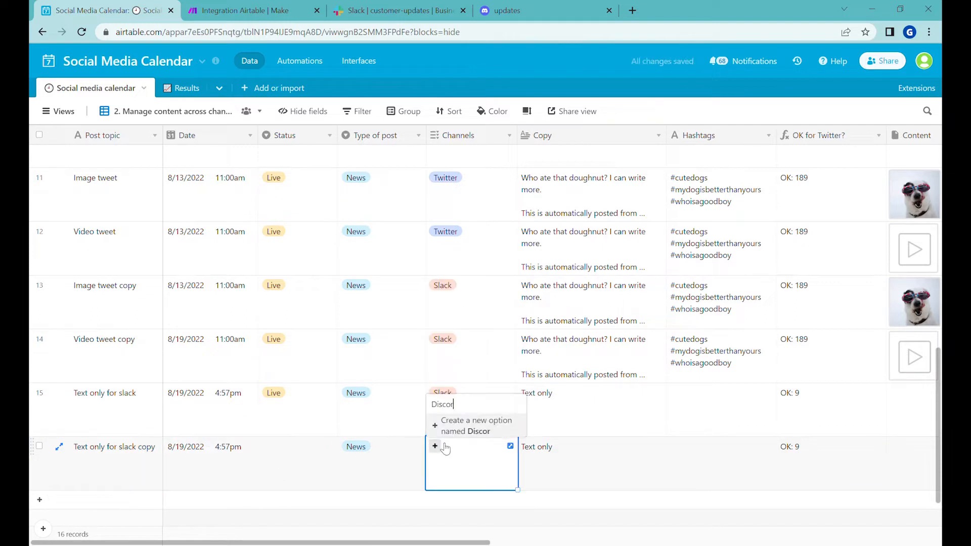
pyautogui.press('Return')
# Set the Copy text of the duplicated record to "This is text only post"
pyautogui.click(556, 449)
pyautogui.write('This is text only post')
pyautogui.moveTo(204, 467); pyautogui.dragTo(557, 463)
pyautogui.click(581, 462)
pyautogui.click(415, 451)
pyautogui.click(613, 461)
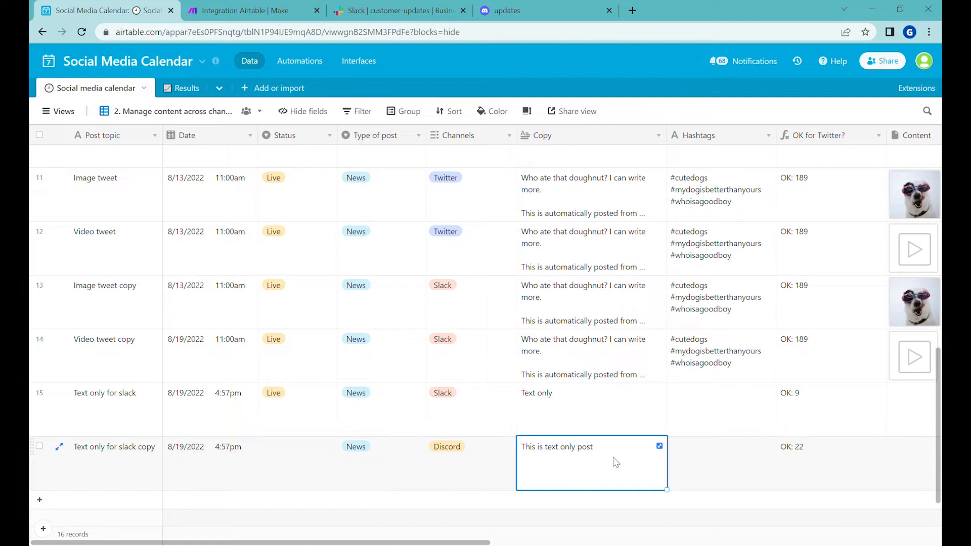
# Switch to Make and open the Integration Airtable scenario for editing
pyautogui.click(245, 10)
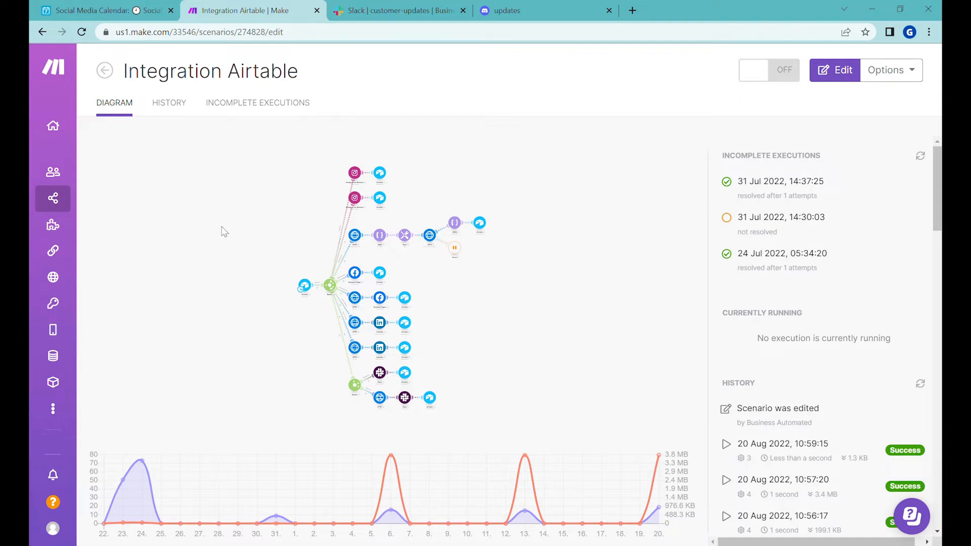
pyautogui.scroll(3, 628, 310)
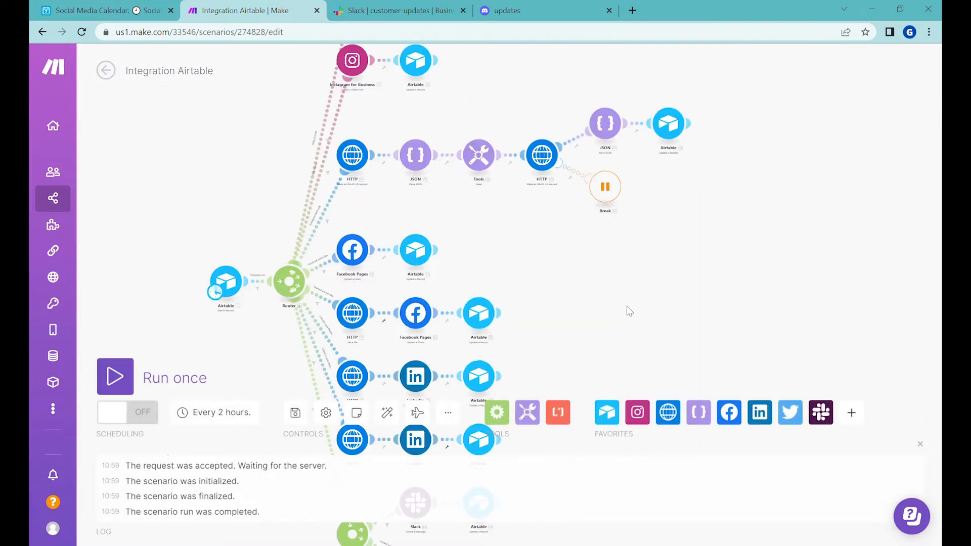
pyautogui.moveTo(562, 286); pyautogui.dragTo(590, 203)
pyautogui.moveTo(617, 236); pyautogui.dragTo(618, 298)
pyautogui.moveTo(528, 196); pyautogui.dragTo(538, 253)
pyautogui.moveTo(550, 317); pyautogui.dragTo(592, 199)
pyautogui.moveTo(646, 353); pyautogui.dragTo(698, 198)
pyautogui.moveTo(720, 161); pyautogui.dragTo(702, 174)
pyautogui.moveTo(582, 313); pyautogui.dragTo(583, 312)
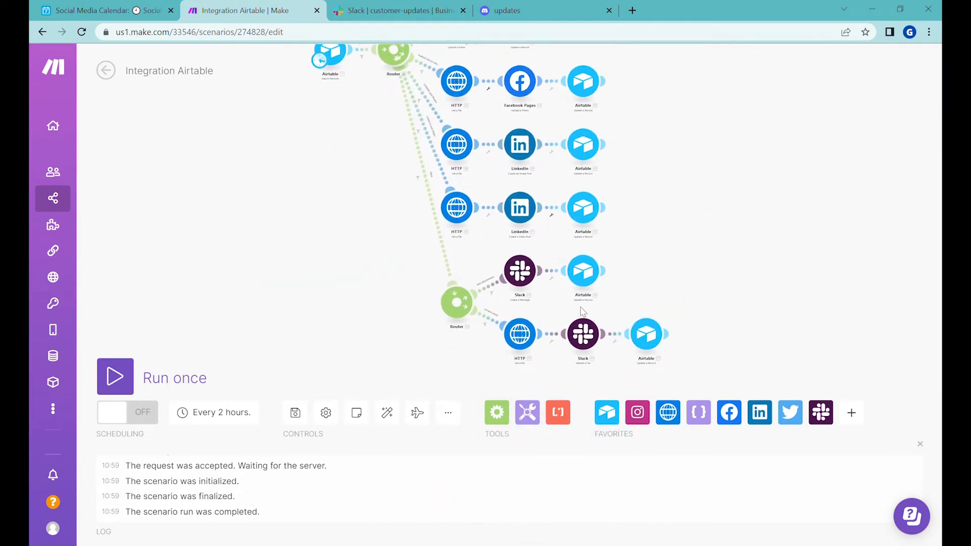
# Add a Discord "Create a Message" module to the scenario and connect it to the main router
pyautogui.click(853, 415)
pyautogui.write('discor')
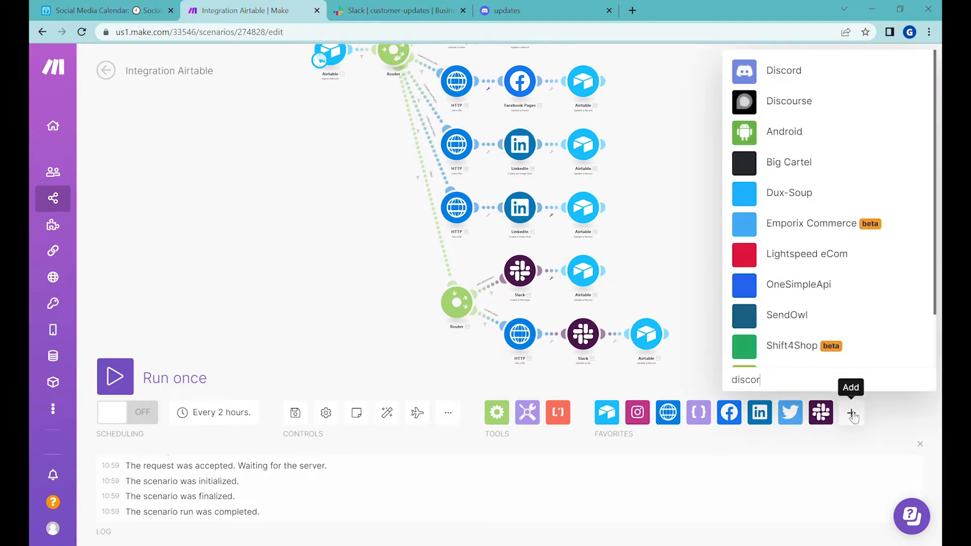
pyautogui.click(816, 344)
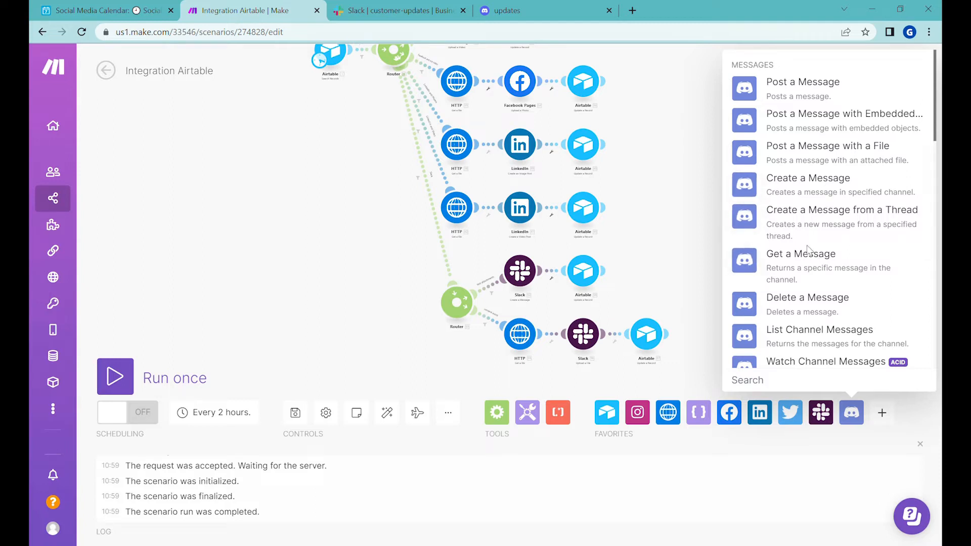
pyautogui.click(835, 192)
pyautogui.moveTo(835, 186); pyautogui.dragTo(394, 53)
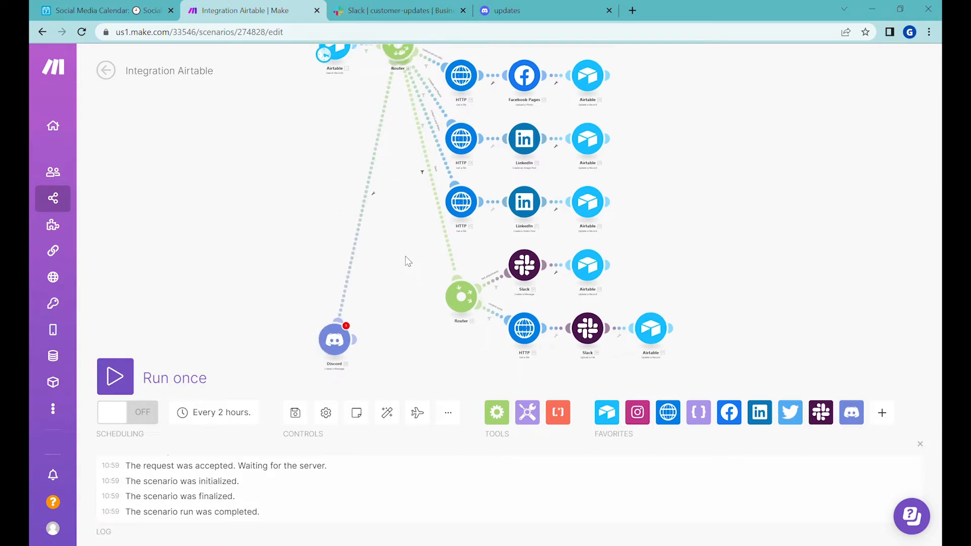
# Check the filter condition on the route leading from the main router to the Slack router
pyautogui.moveTo(405, 256); pyautogui.dragTo(443, 80)
pyautogui.moveTo(370, 157); pyautogui.dragTo(400, 195)
pyautogui.moveTo(431, 123); pyautogui.dragTo(484, 328)
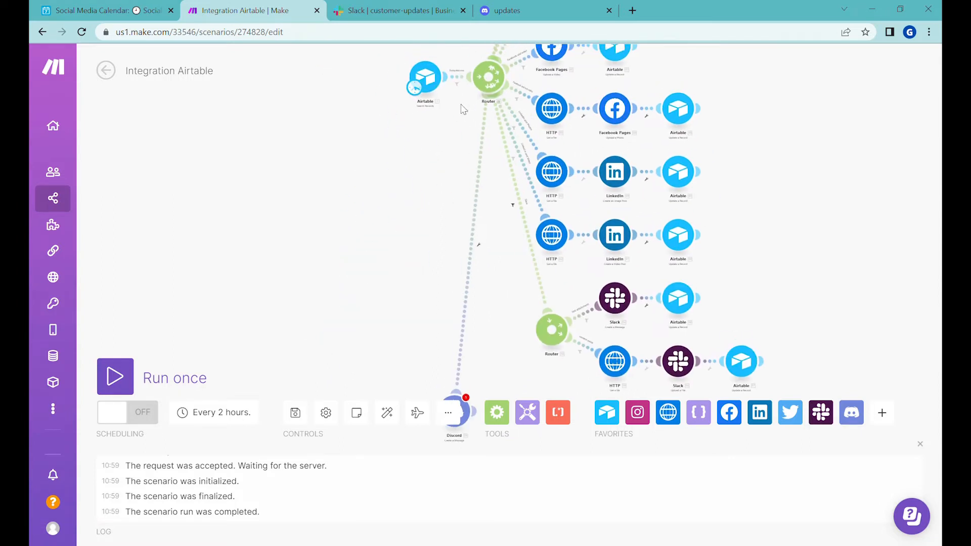
pyautogui.moveTo(461, 106); pyautogui.dragTo(444, 164)
pyautogui.moveTo(721, 153); pyautogui.dragTo(707, 223)
pyautogui.moveTo(769, 278); pyautogui.dragTo(736, 64)
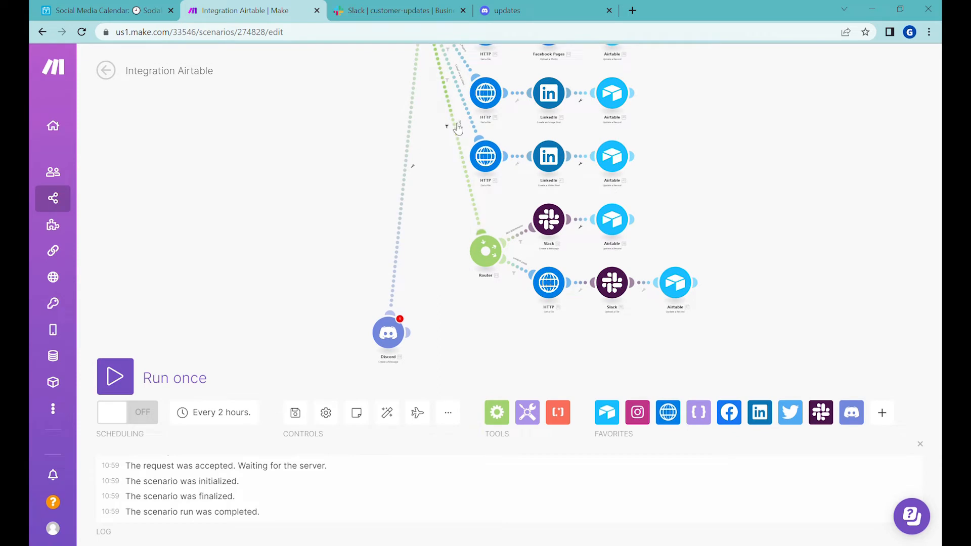
pyautogui.click(458, 128)
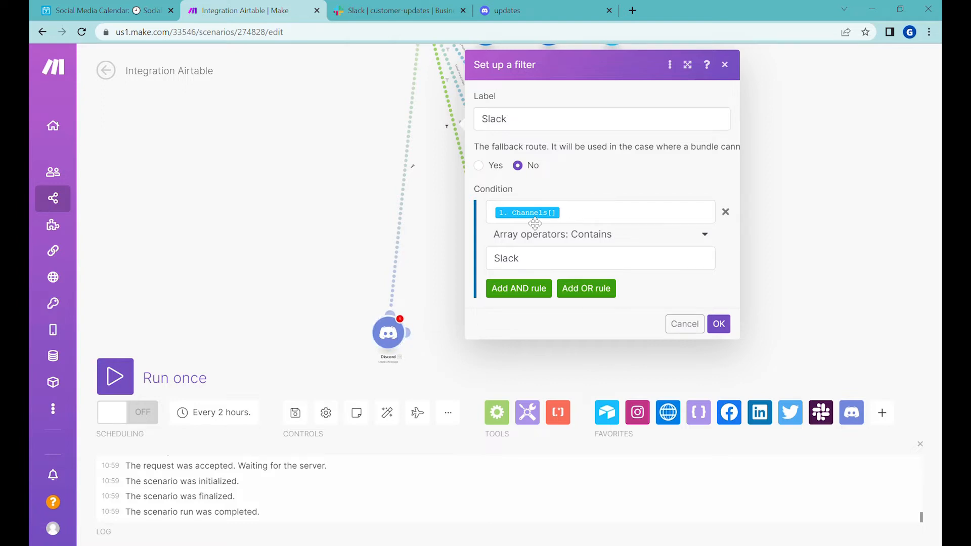
pyautogui.click(718, 324)
# Set up a filter labelled "Discord?" on the Discord route, requiring the Channels[] array to contain "Discord"
pyautogui.click(413, 166)
pyautogui.click(481, 119)
pyautogui.write('Discord?')
pyautogui.click(491, 211)
pyautogui.click(722, 251)
pyautogui.click(503, 236)
pyautogui.write('contain')
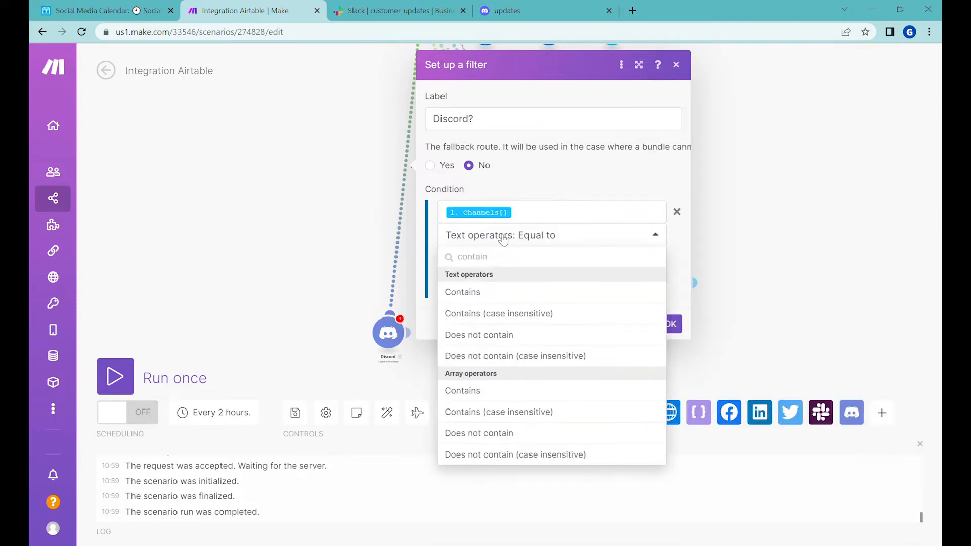
pyautogui.click(490, 395)
pyautogui.click(517, 259)
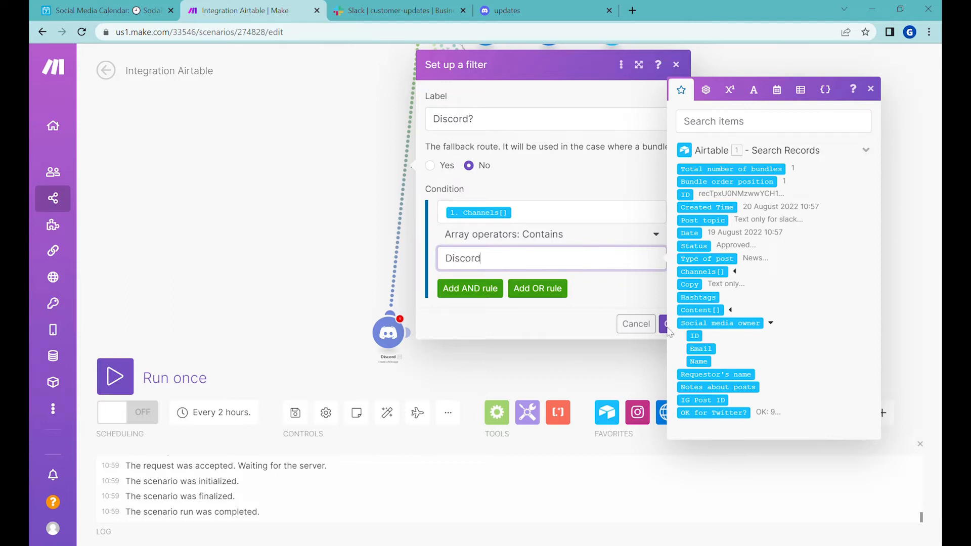
pyautogui.click(668, 328)
# Add a new connection in the Discord module and authorize the Integromat bot on the Business Automated Community server
pyautogui.scroll(3, 460, 252)
pyautogui.click(397, 236)
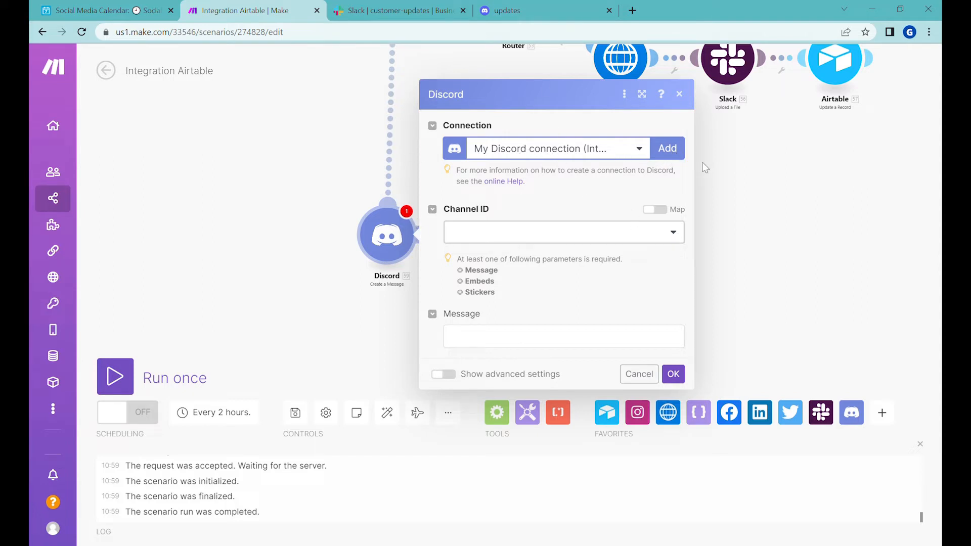
pyautogui.click(667, 152)
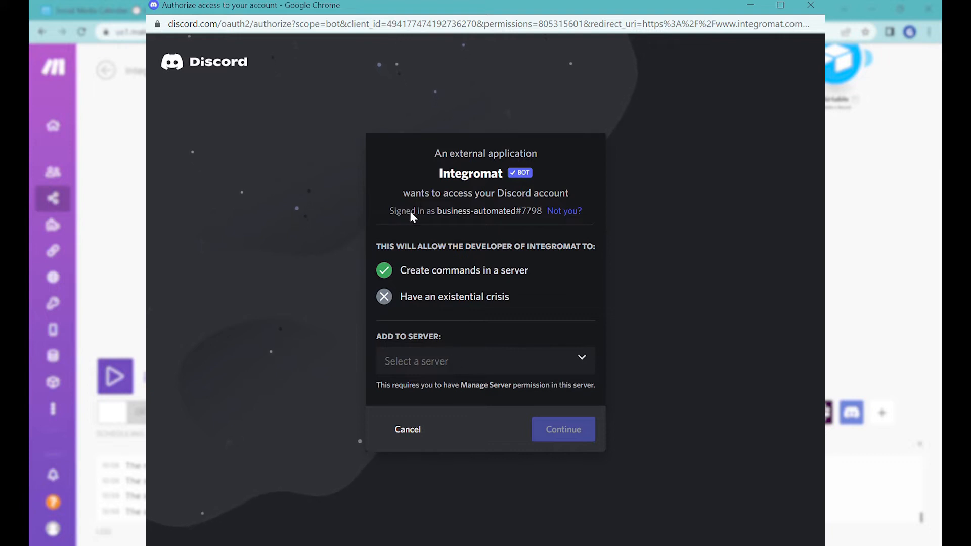
pyautogui.click(453, 364)
pyautogui.click(498, 389)
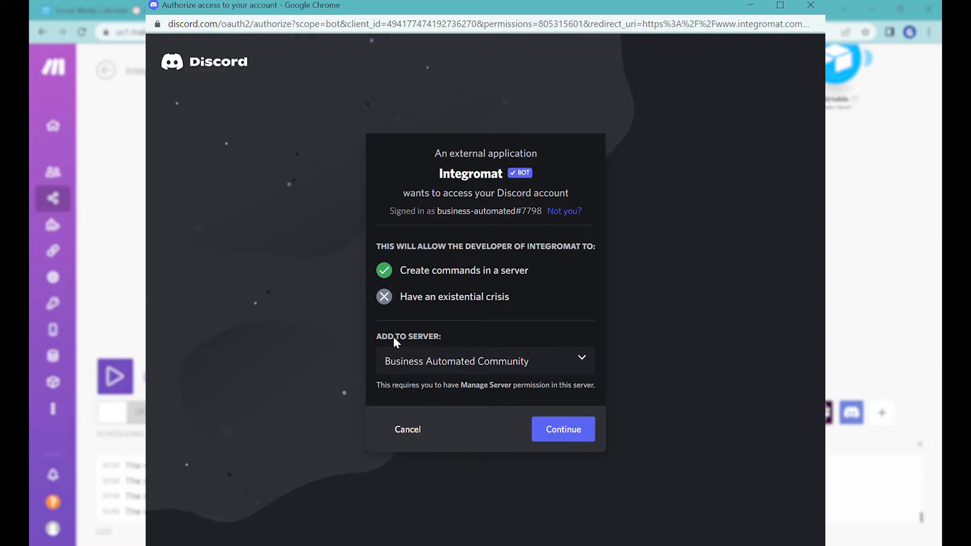
pyautogui.click(576, 434)
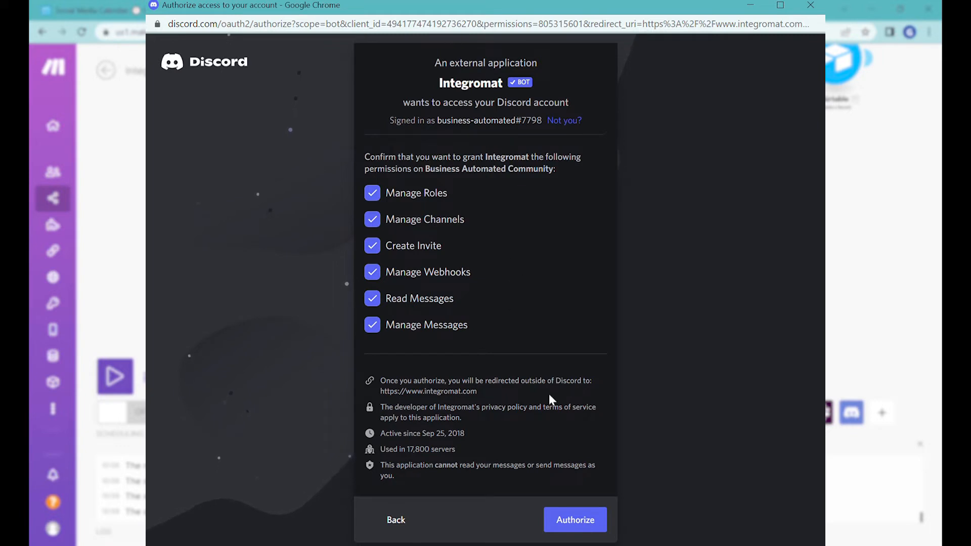
pyautogui.click(584, 523)
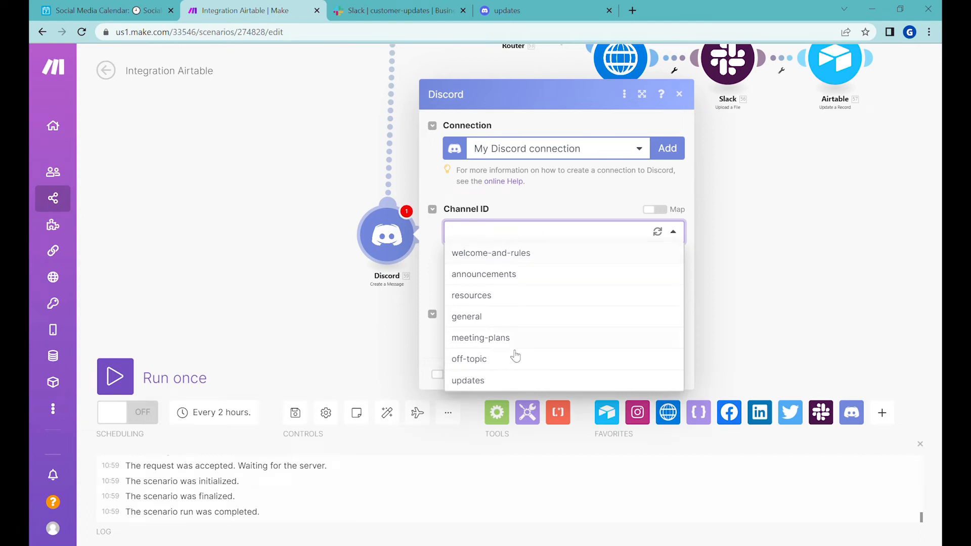
# Set the Discord module's channel to "updates" and map the Airtable Copy and Hashtags fields into the message on separate lines
pyautogui.click(486, 382)
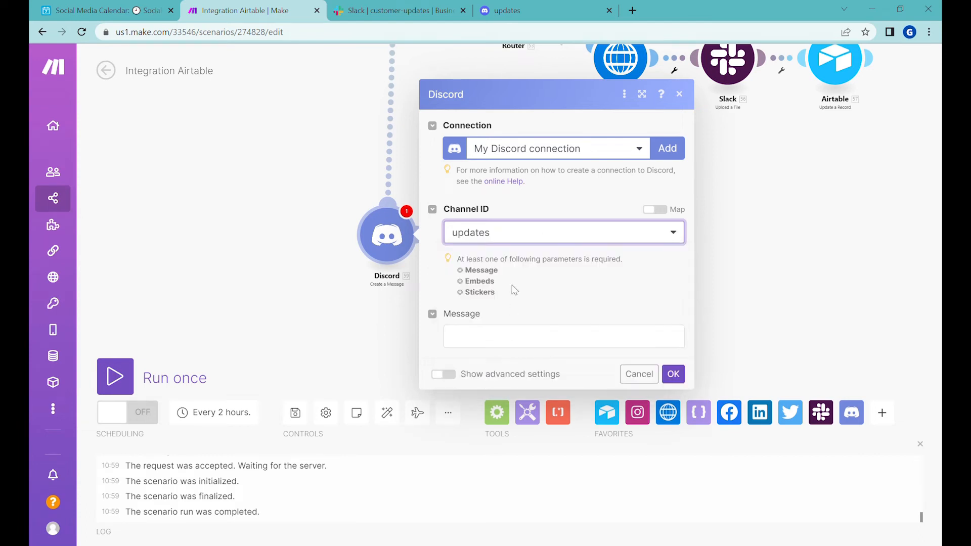
pyautogui.click(511, 336)
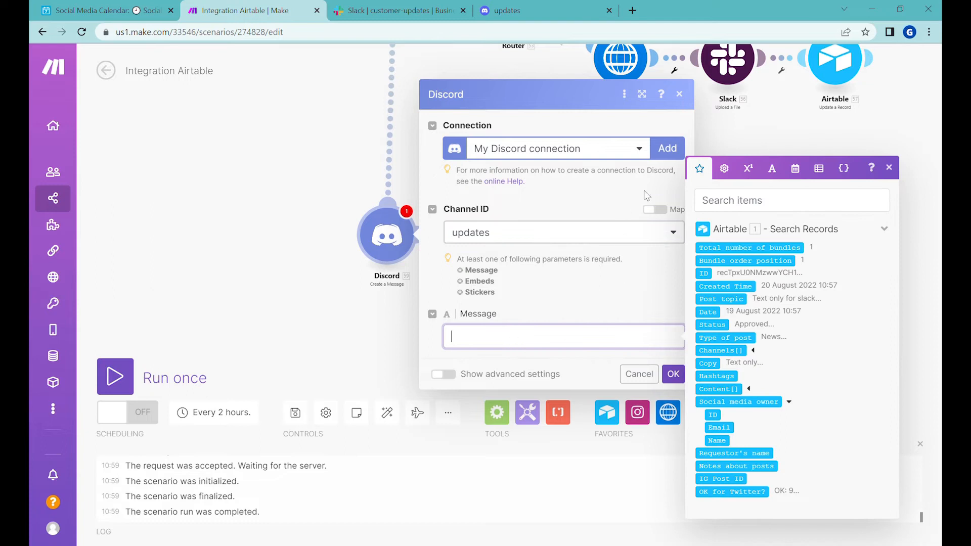
pyautogui.click(707, 363)
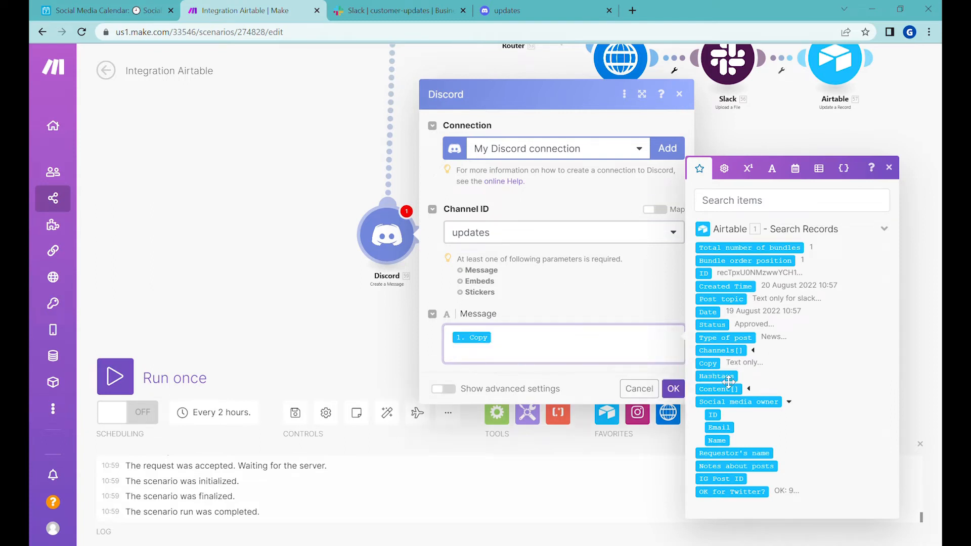
pyautogui.click(727, 385)
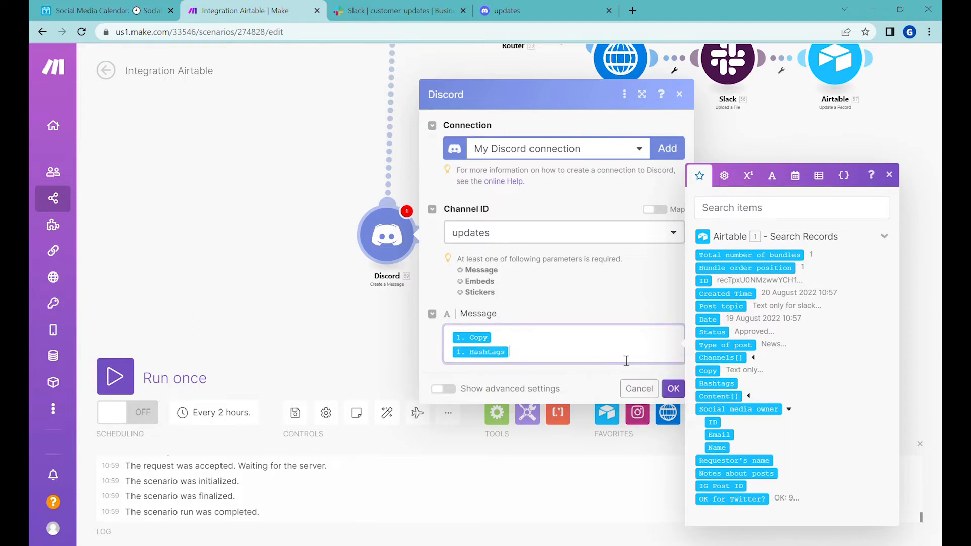
pyautogui.click(672, 388)
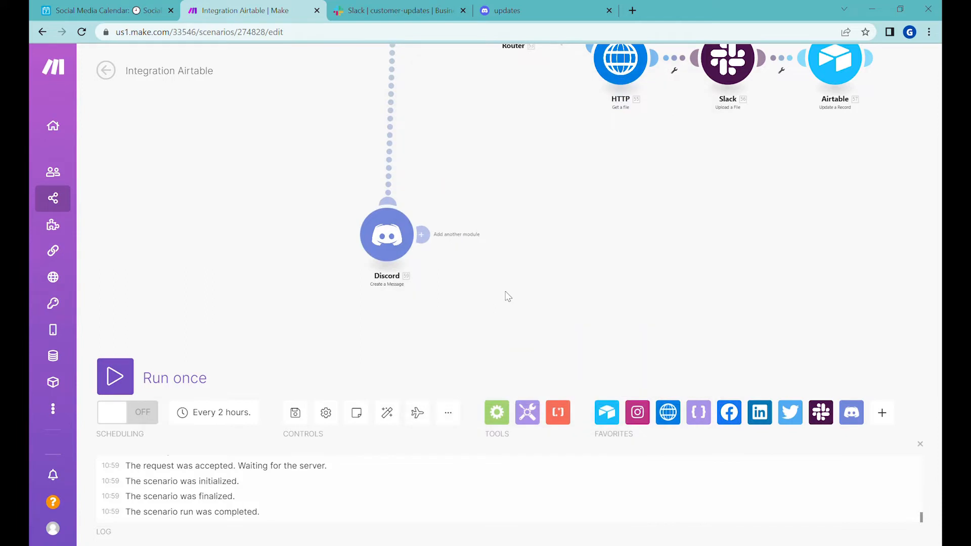
# Switch to Airtable and set the Status of the "Text only for slack copy" record to Approved
pyautogui.click(117, 10)
pyautogui.click(281, 462)
pyautogui.click(282, 462)
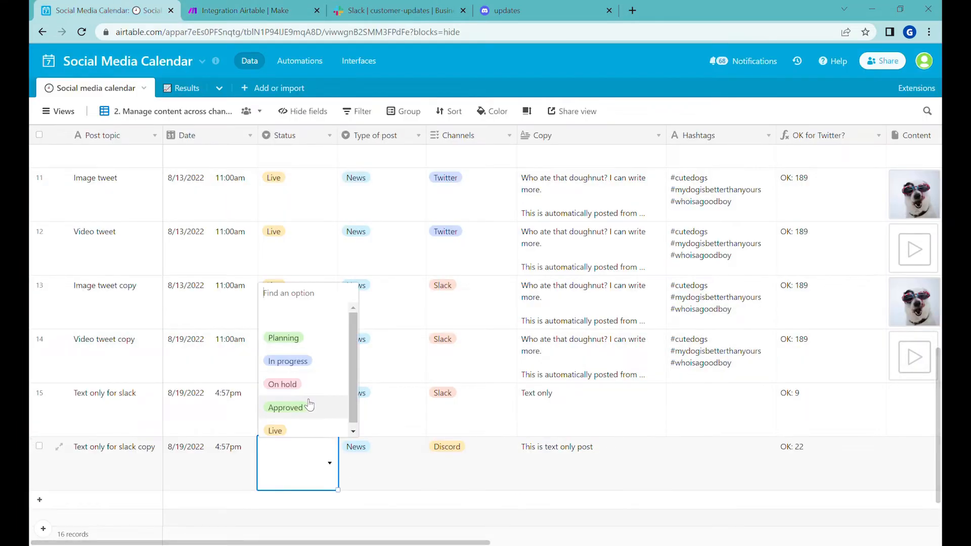
pyautogui.click(308, 407)
pyautogui.click(221, 454)
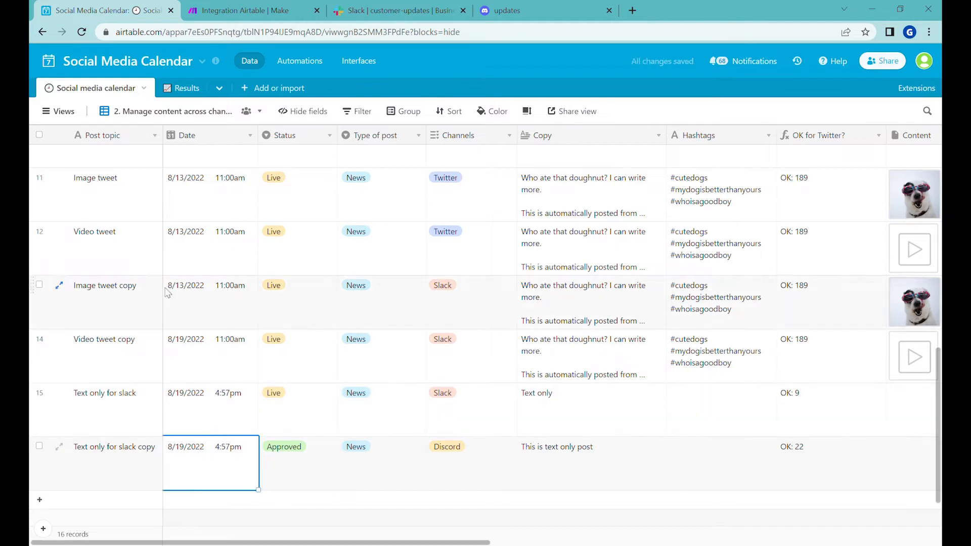
# Check in Make that the Airtable Search Records module reads from the "4. Approved for Publishing" view
pyautogui.click(81, 110)
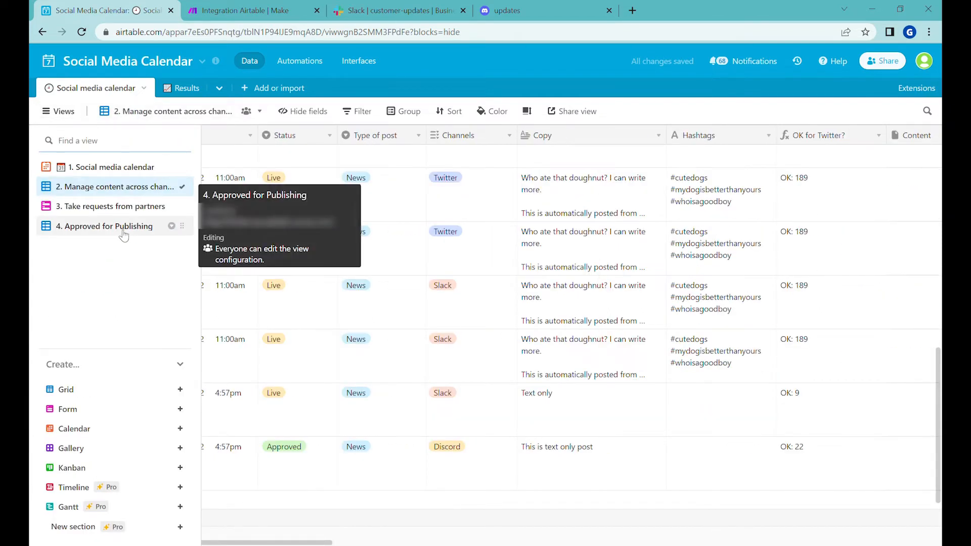
pyautogui.click(228, 11)
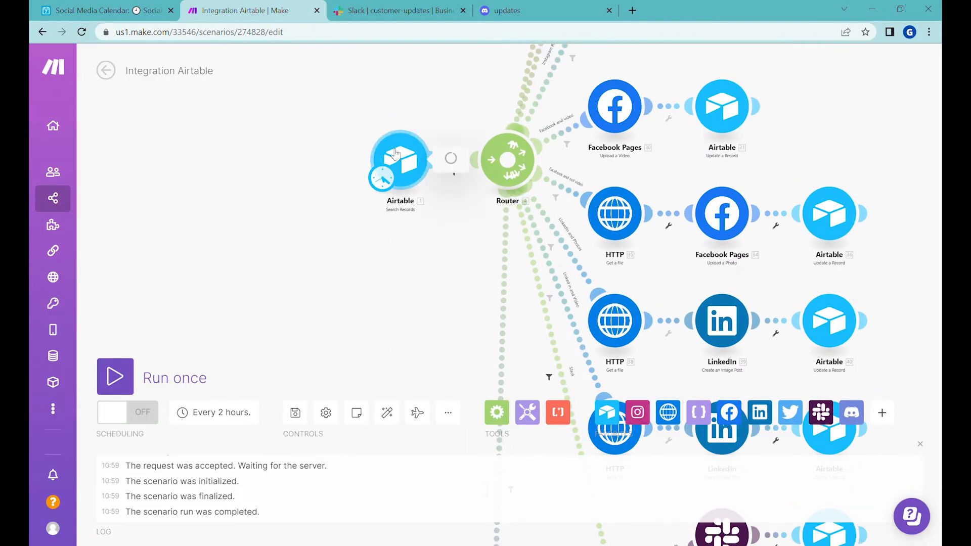
pyautogui.click(402, 144)
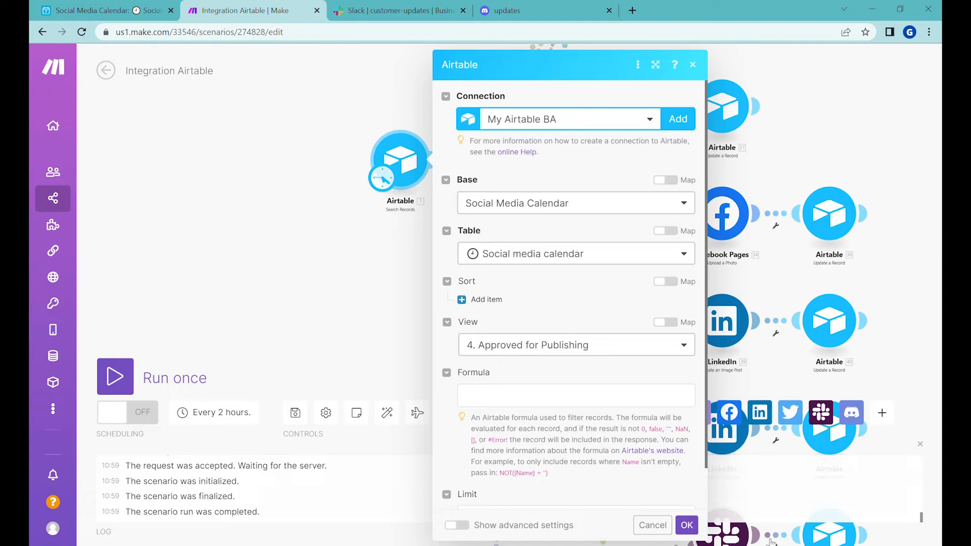
pyautogui.click(696, 528)
# Run the scenario once and check the updates channel in Discord for the published text-only post
pyautogui.scroll(-10, 502, 356)
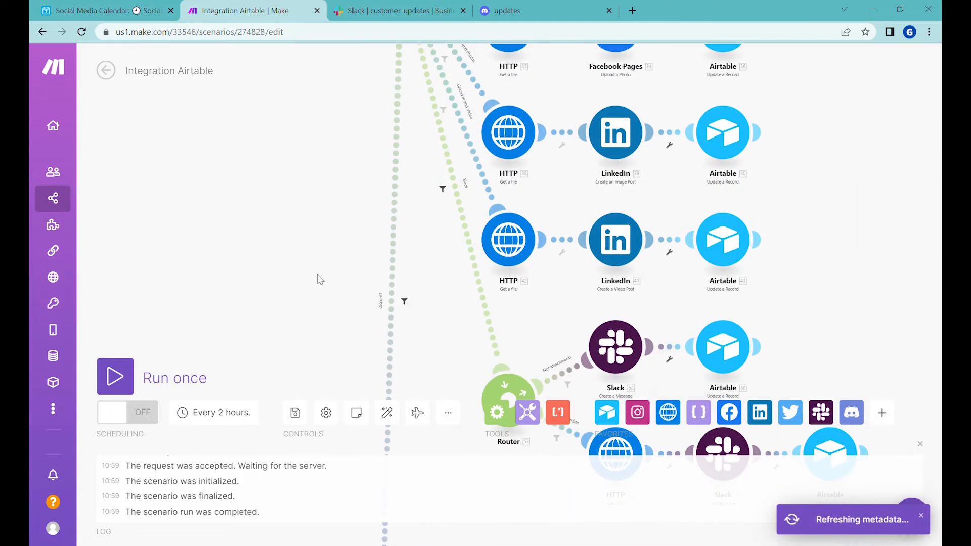
pyautogui.moveTo(502, 356); pyautogui.dragTo(462, 234)
pyautogui.scroll(-2, 460, 233)
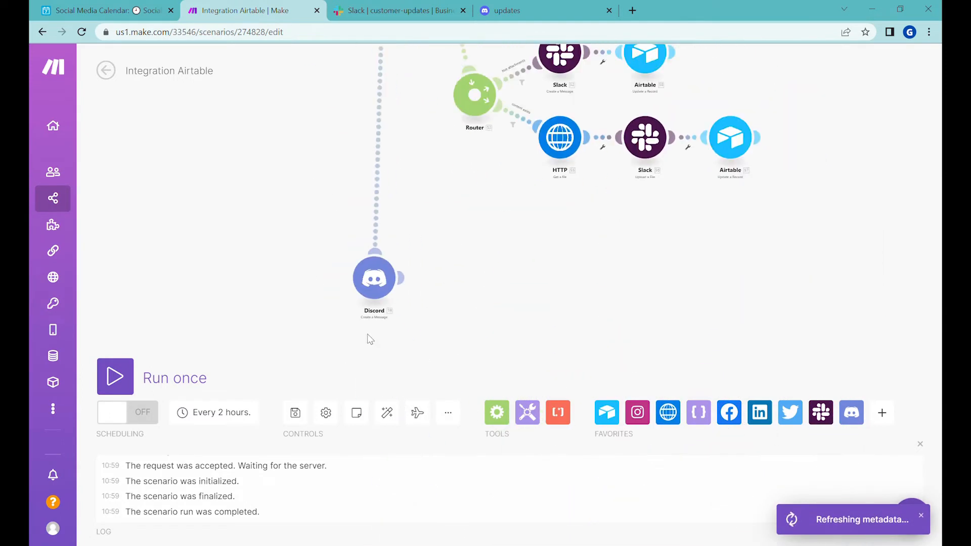
pyautogui.click(130, 376)
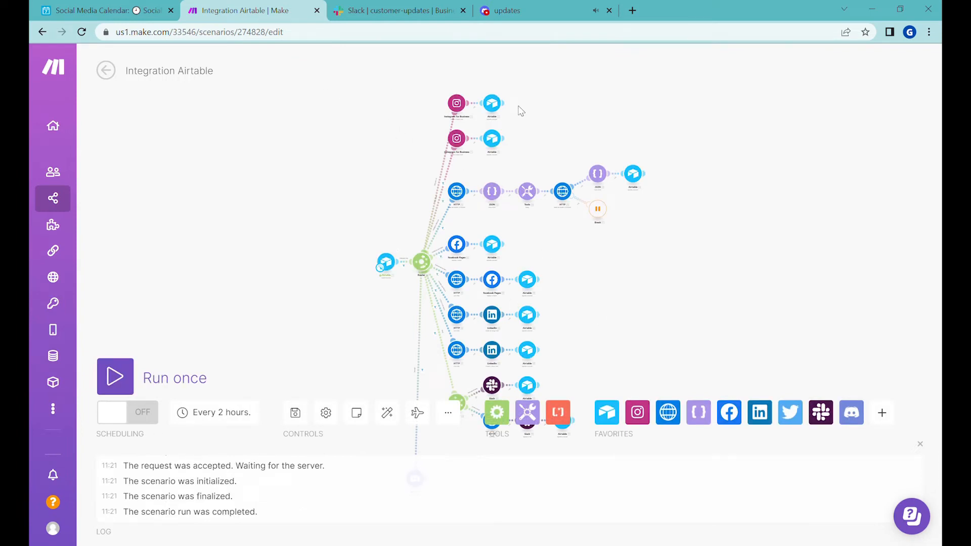
pyautogui.click(525, 10)
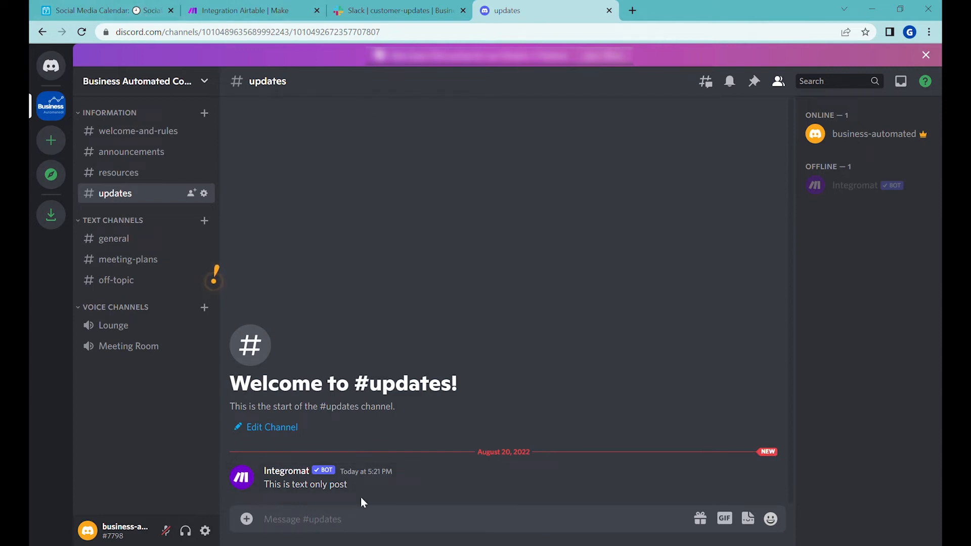
# Switch to Airtable, duplicate the "Video tweet copy" record and move the duplicate to the end of the table
pyautogui.click(85, 11)
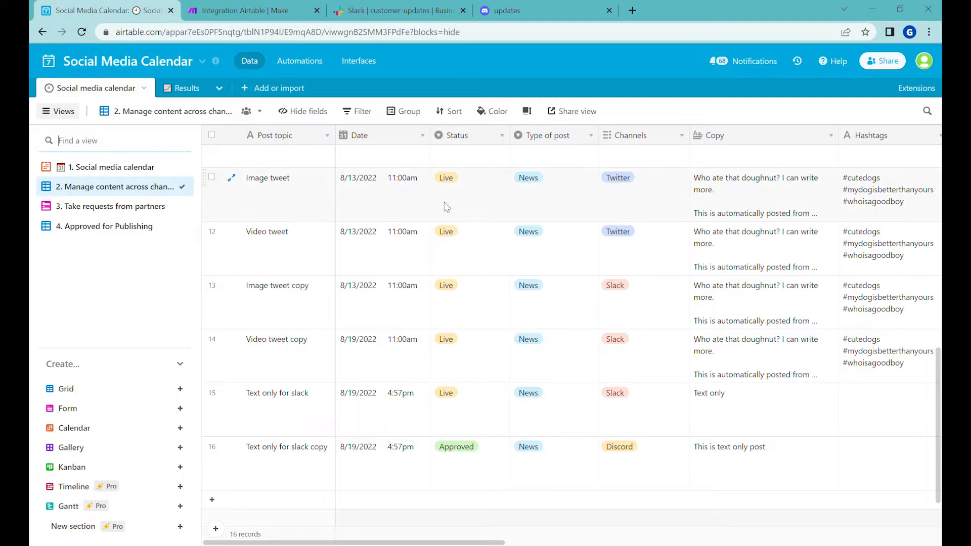
pyautogui.click(212, 338)
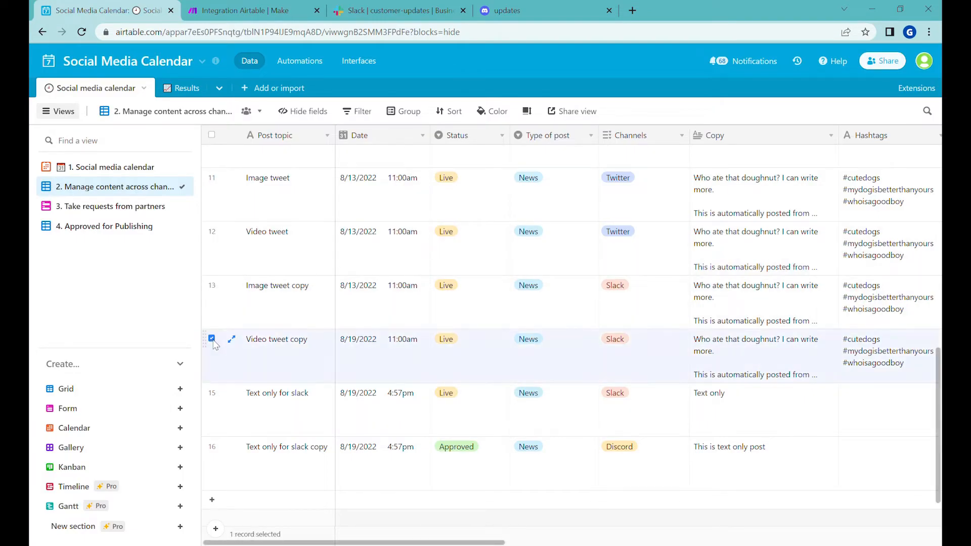
pyautogui.rightClick(214, 344)
pyautogui.click(290, 388)
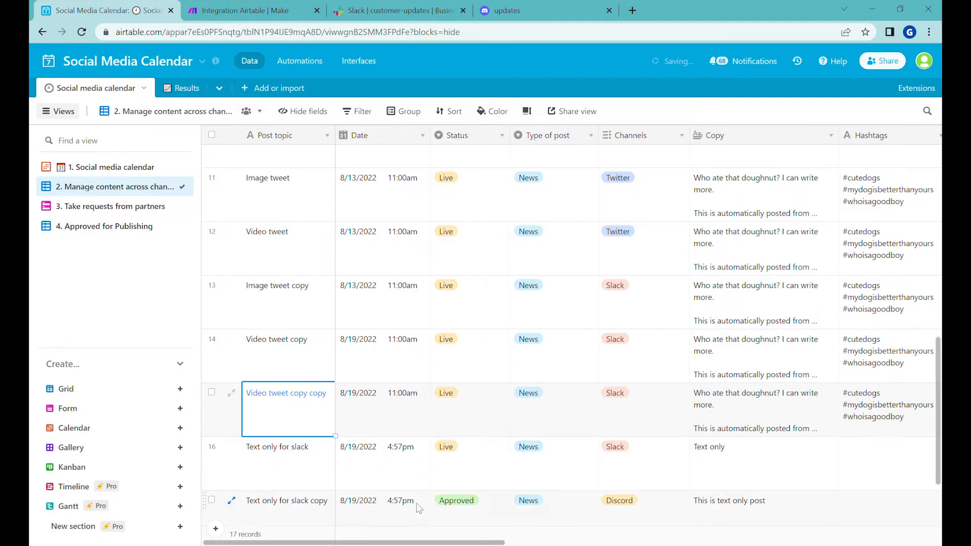
pyautogui.click(60, 111)
pyautogui.click(855, 414)
pyautogui.moveTo(39, 396); pyautogui.dragTo(34, 429)
# Clear the Status of the duplicated video record and fill its Channels field with Discord from the record above
pyautogui.click(307, 416)
pyautogui.press('Delete')
pyautogui.click(483, 366)
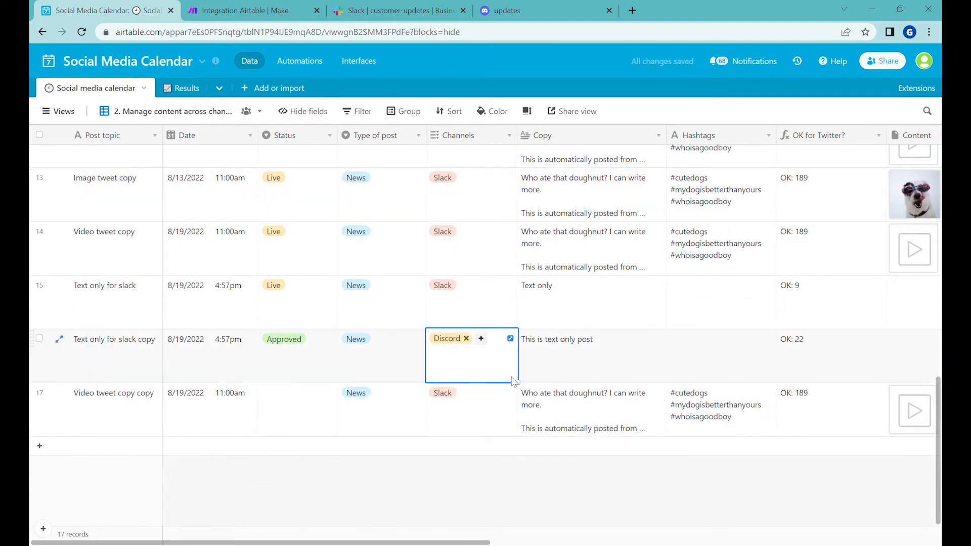
pyautogui.moveTo(527, 389); pyautogui.dragTo(440, 405)
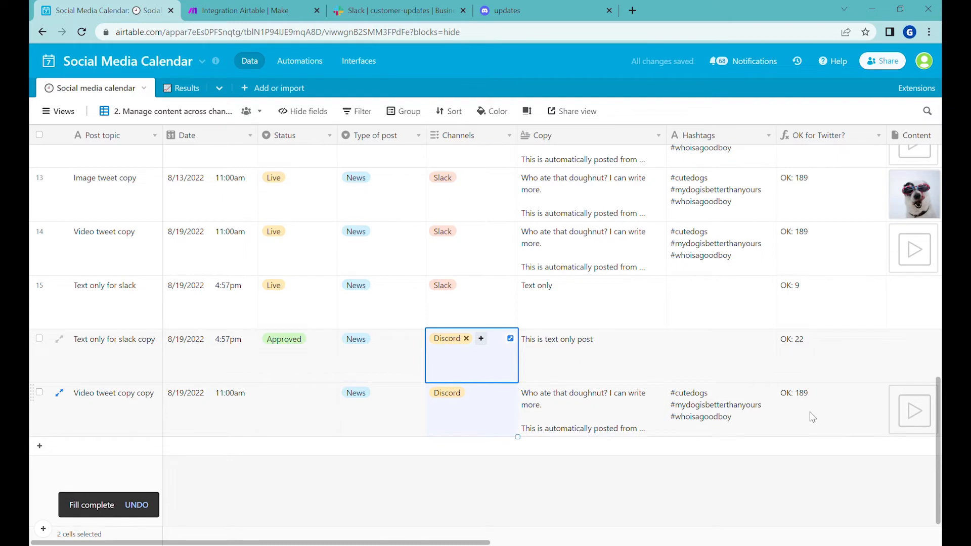
pyautogui.click(394, 407)
pyautogui.click(314, 412)
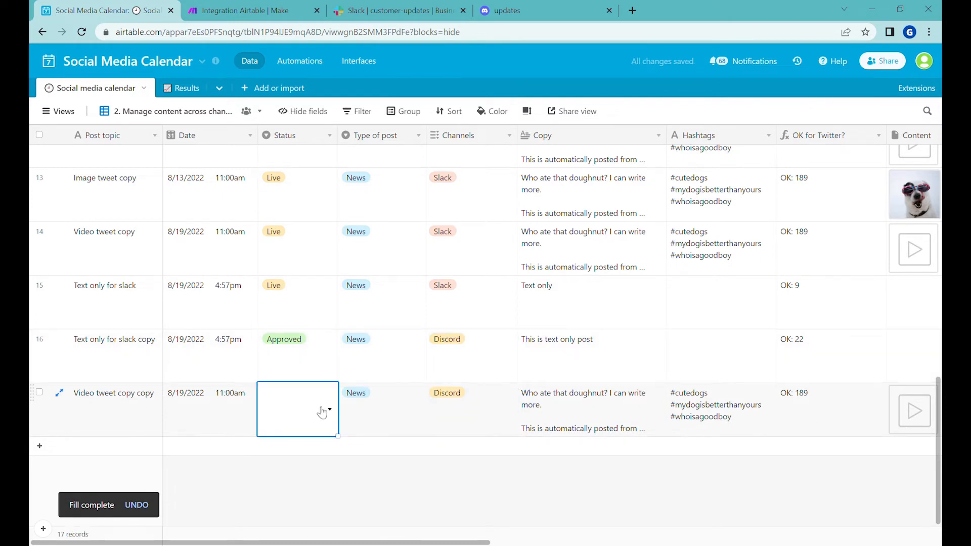
# Switch to Make and add a Discord "Post a Message with a File" module beside the existing Discord module
pyautogui.click(260, 12)
pyautogui.scroll(-5, 371, 181)
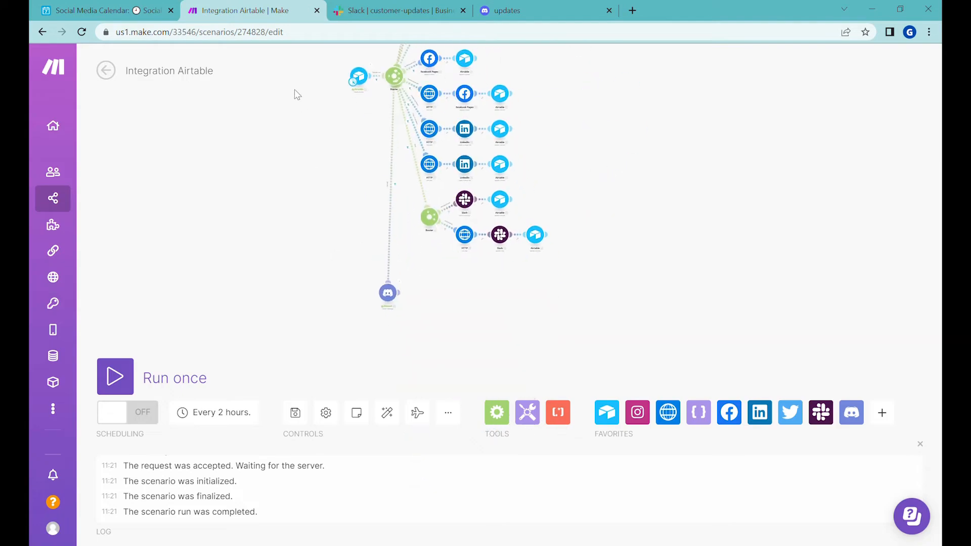
pyautogui.scroll(2, 420, 293)
pyautogui.click(851, 412)
pyautogui.write('file')
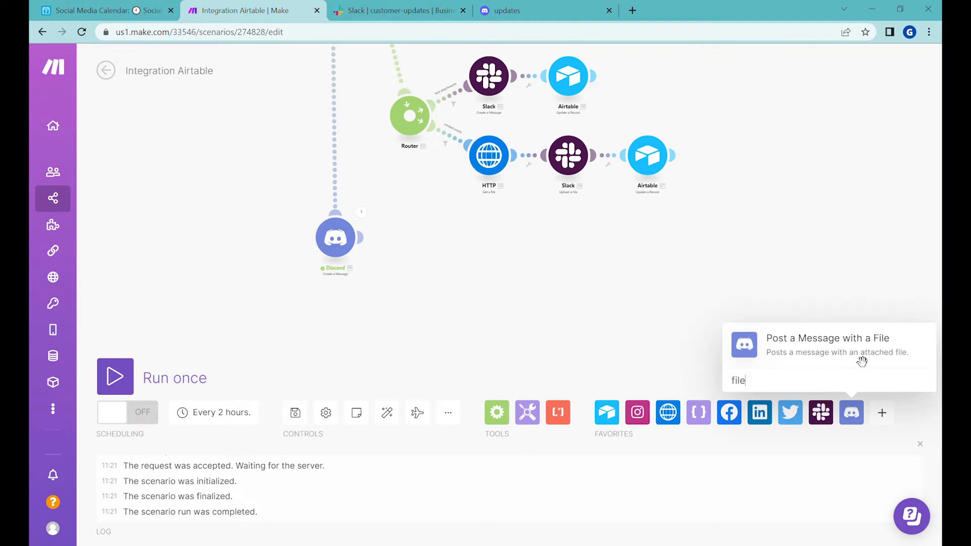
pyautogui.click(856, 361)
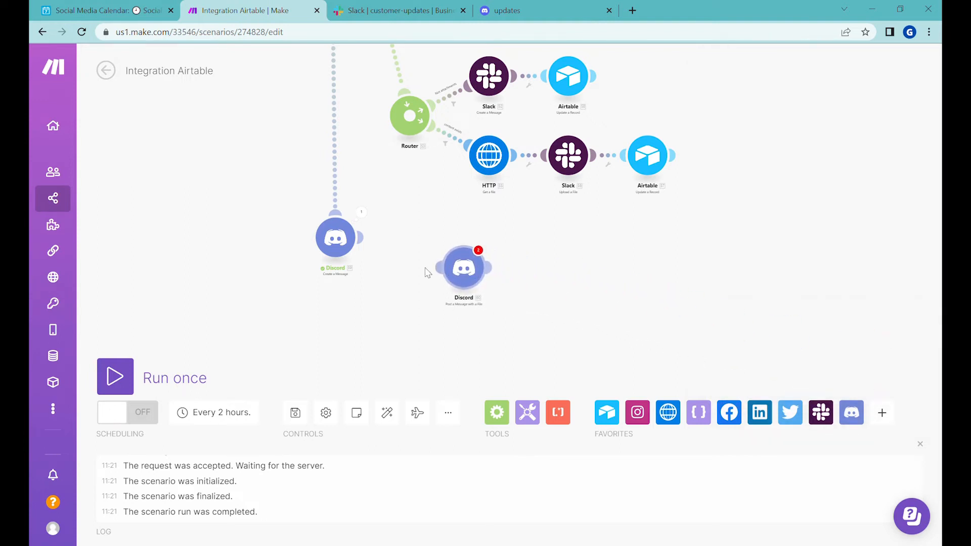
pyautogui.moveTo(459, 278); pyautogui.dragTo(468, 255)
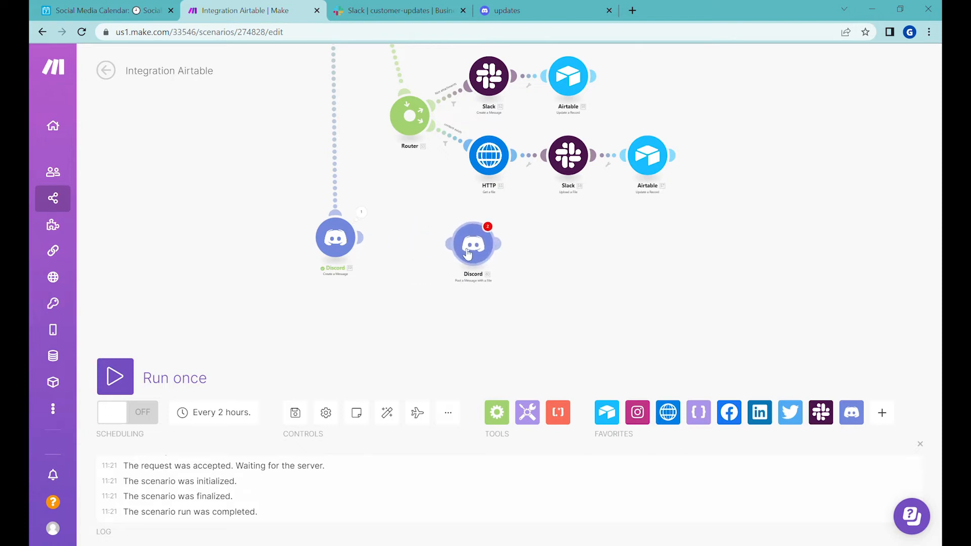
# Clone the HTTP "Get a file" module from the Slack route and spread the Discord modules apart to make room
pyautogui.moveTo(376, 248); pyautogui.dragTo(371, 297)
pyautogui.moveTo(301, 291); pyautogui.dragTo(260, 303)
pyautogui.moveTo(350, 331); pyautogui.dragTo(457, 298)
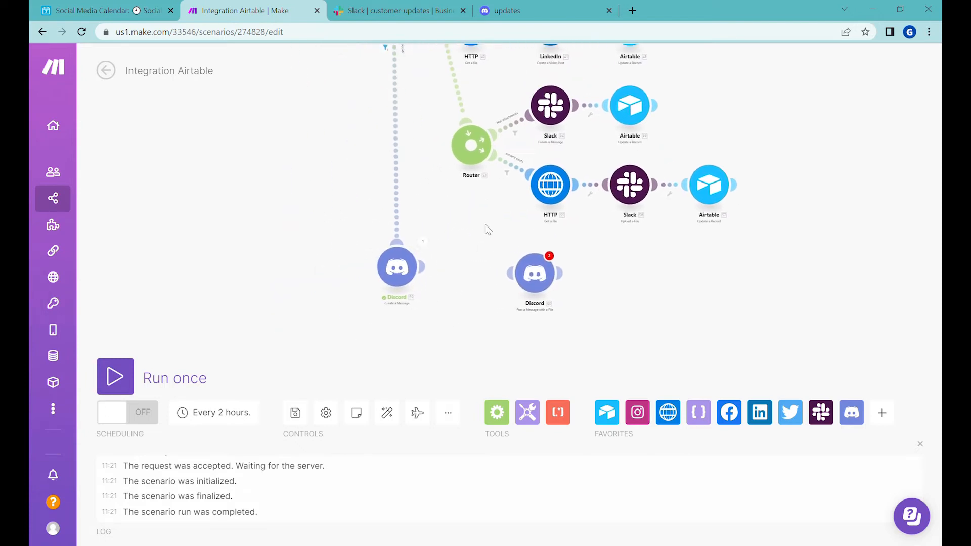
pyautogui.rightClick(558, 189)
pyautogui.click(619, 278)
pyautogui.moveTo(476, 360); pyautogui.dragTo(456, 319)
pyautogui.moveTo(536, 278)
pyautogui.mouseDown()
pyautogui.moveTo(560, 303)
pyautogui.moveTo(725, 344)
pyautogui.mouseUp()
pyautogui.moveTo(395, 269)
pyautogui.mouseDown()
pyautogui.moveTo(289, 261)
pyautogui.moveTo(349, 127)
pyautogui.moveTo(393, 362)
pyautogui.mouseUp()
pyautogui.rightClick(288, 261)
pyautogui.click(247, 310)
# Clone the Discord "Create a Message" module and link the cloned HTTP module after the original Discord module
pyautogui.scroll(5, 276, 312)
pyautogui.rightClick(352, 108)
pyautogui.click(385, 192)
pyautogui.moveTo(565, 312); pyautogui.dragTo(487, 266)
pyautogui.moveTo(587, 186); pyautogui.dragTo(702, 236)
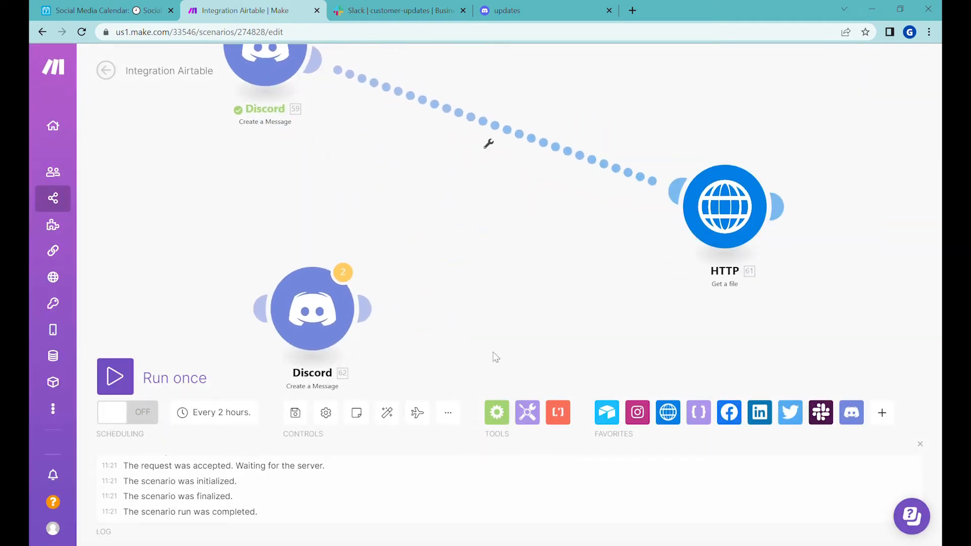
# Insert a router between the Discord "Create a Message" module and the HTTP module, and delete the surplus router
pyautogui.click(497, 412)
pyautogui.click(523, 252)
pyautogui.moveTo(523, 261); pyautogui.dragTo(492, 138)
pyautogui.moveTo(459, 188); pyautogui.dragTo(484, 298)
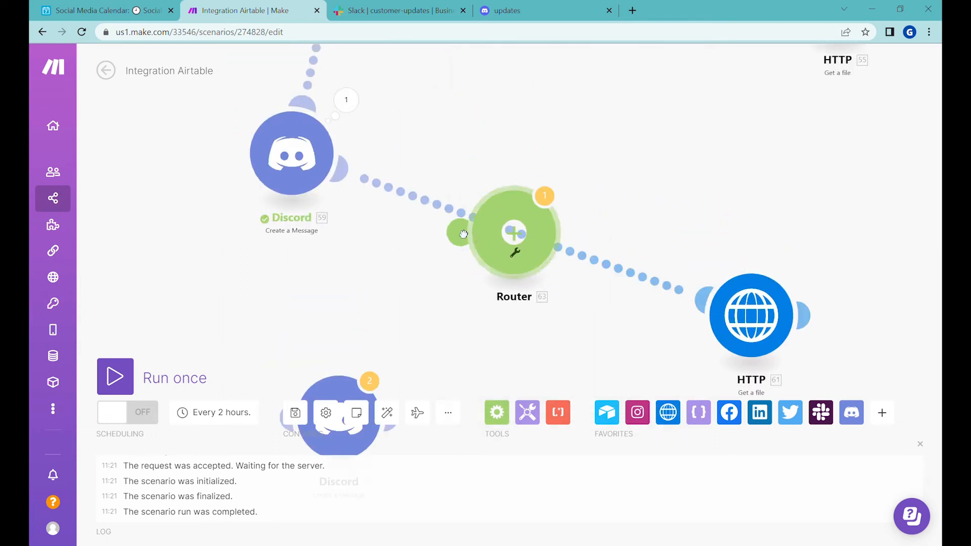
pyautogui.click(461, 232)
pyautogui.moveTo(550, 223); pyautogui.dragTo(675, 92)
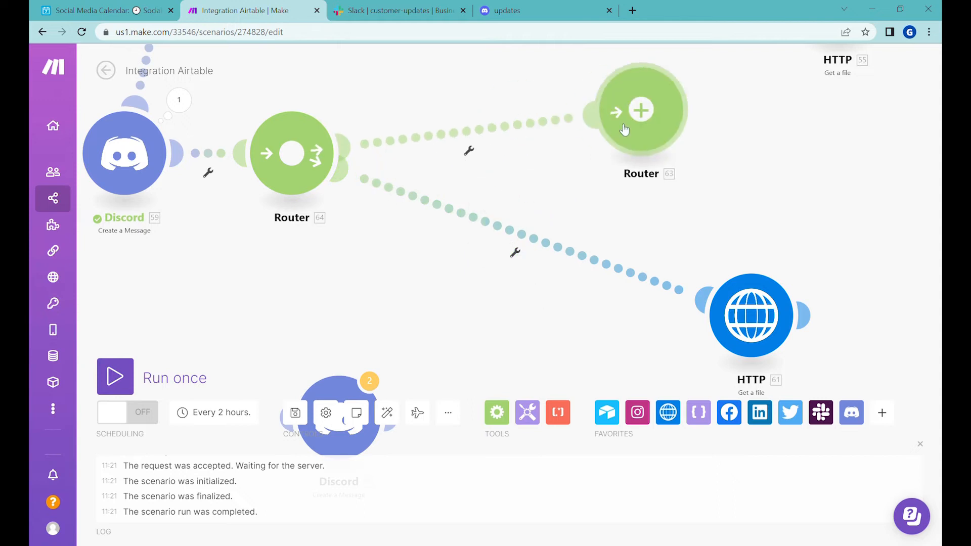
pyautogui.rightClick(641, 116)
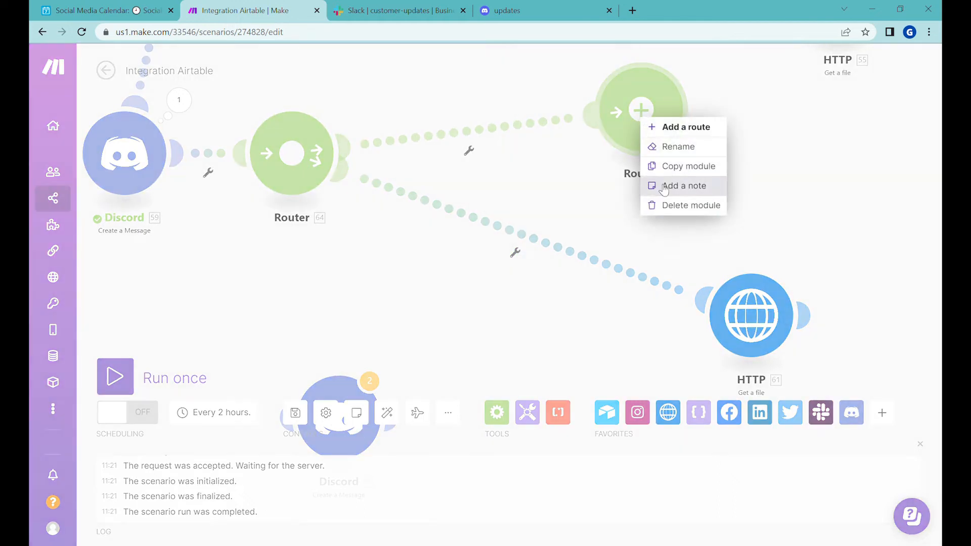
pyautogui.click(685, 205)
# Rearrange the Discord route and delete the original Discord "Create a Message" module that precedes the new router
pyautogui.moveTo(349, 291); pyautogui.dragTo(582, 309)
pyautogui.moveTo(520, 179); pyautogui.dragTo(692, 169)
pyautogui.moveTo(435, 133); pyautogui.dragTo(524, 289)
pyautogui.scroll(-5, 552, 256)
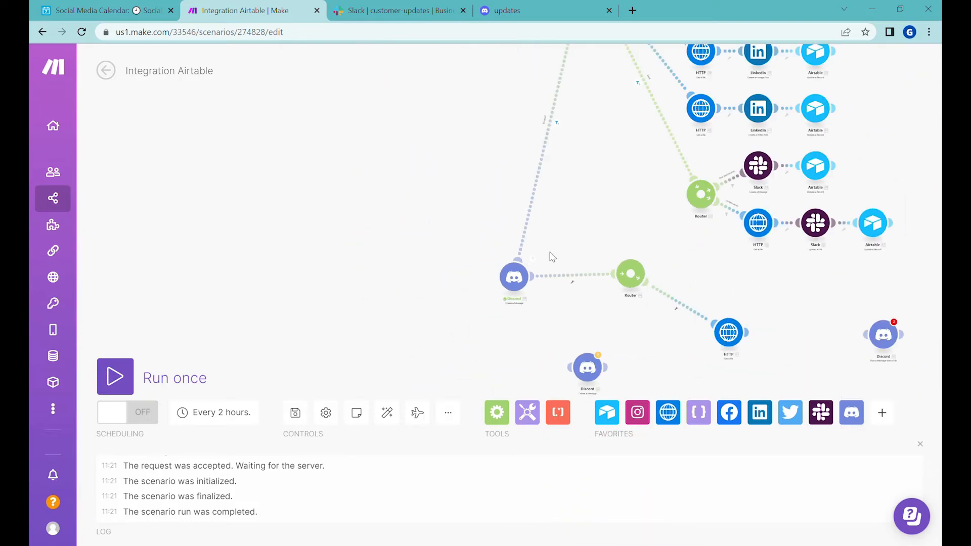
pyautogui.rightClick(493, 307)
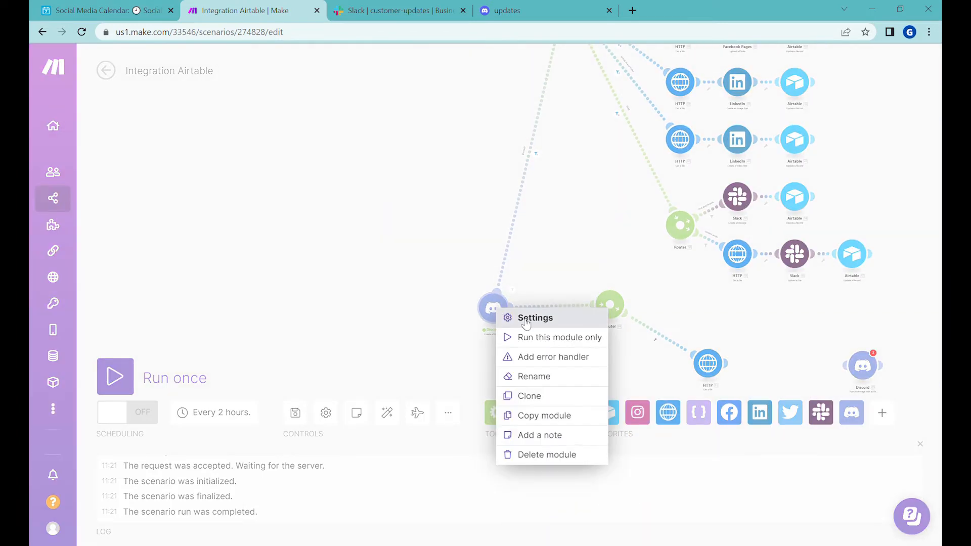
pyautogui.click(566, 453)
# Check the "Discord?" filter settings on the route leading to the new router
pyautogui.scroll(2, 594, 310)
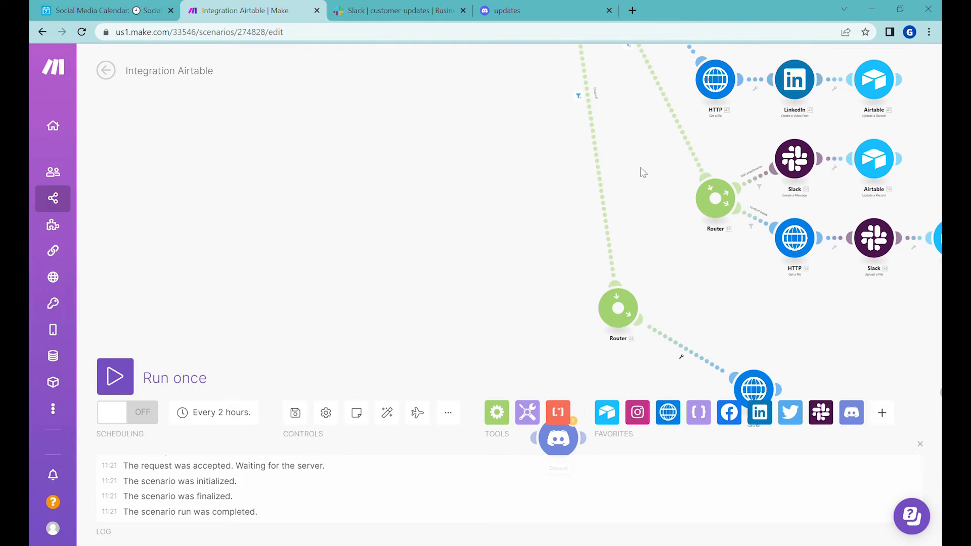
pyautogui.click(562, 177)
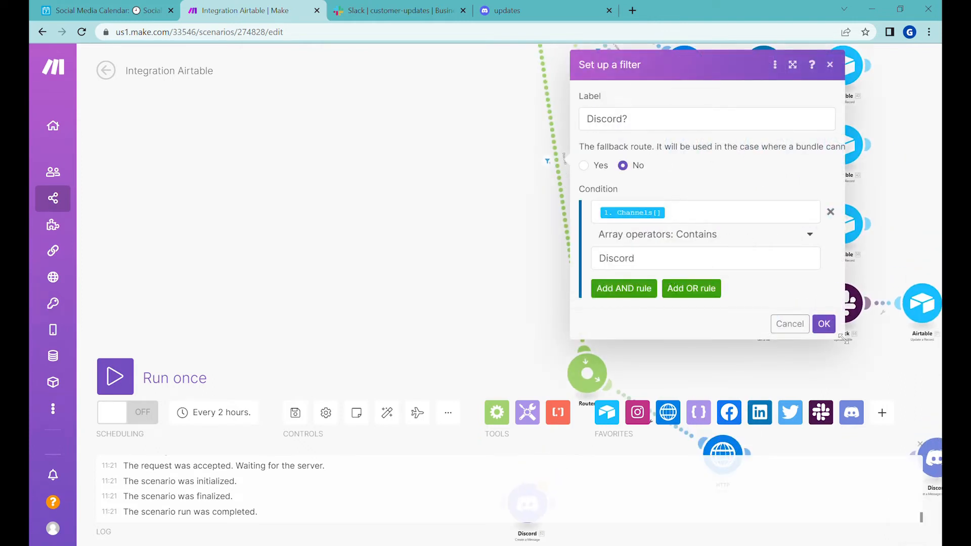
pyautogui.click(824, 324)
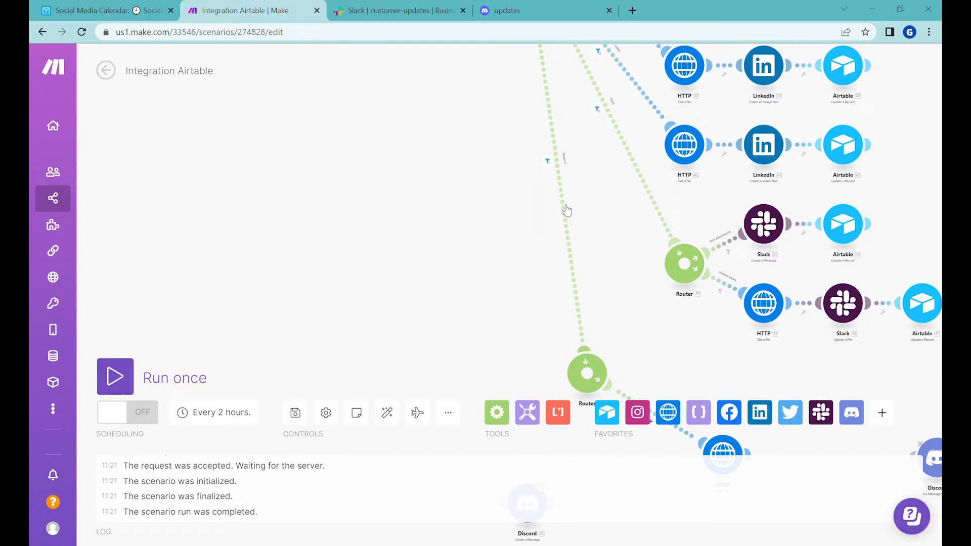
# Connect the cloned Discord "Create a Message" module to the new router as a separate route
pyautogui.moveTo(634, 337); pyautogui.dragTo(615, 251)
pyautogui.moveTo(567, 287); pyautogui.dragTo(533, 211)
pyautogui.moveTo(539, 305); pyautogui.dragTo(518, 151)
pyautogui.moveTo(502, 267); pyautogui.dragTo(510, 252)
pyautogui.moveTo(458, 226); pyautogui.dragTo(556, 126)
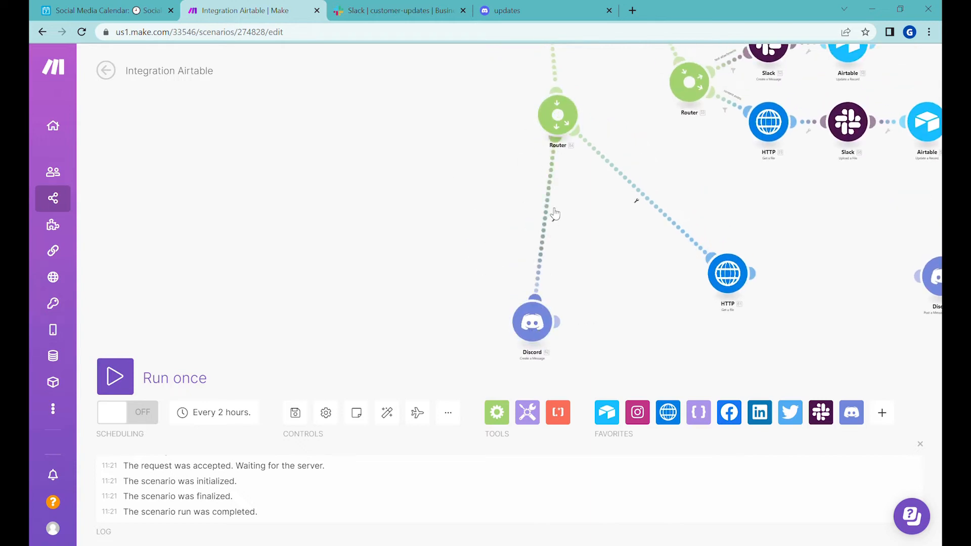
# Set up a filter labelled "No image attachements" on the router's Discord message route, requiring that Content[] does not exist
pyautogui.click(555, 214)
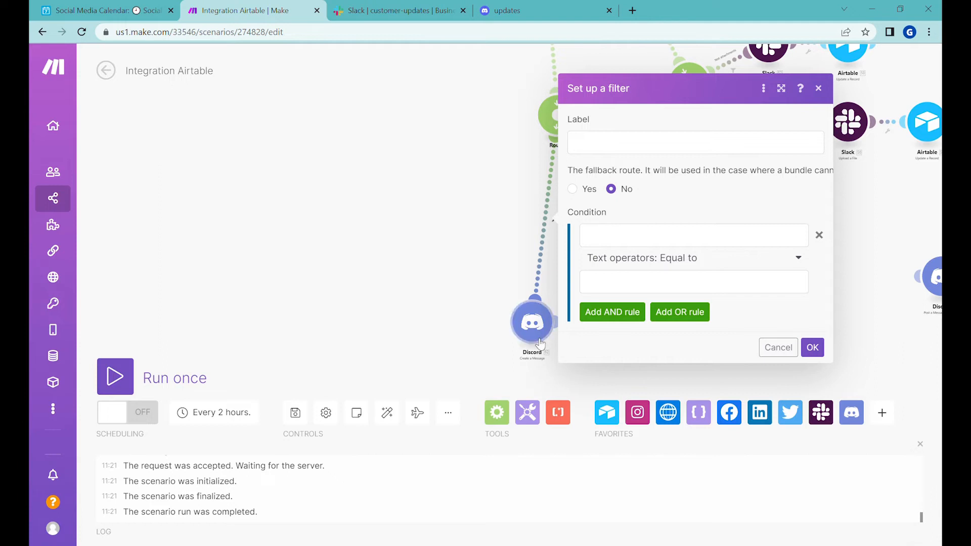
pyautogui.scroll(2, 540, 344)
pyautogui.click(638, 213)
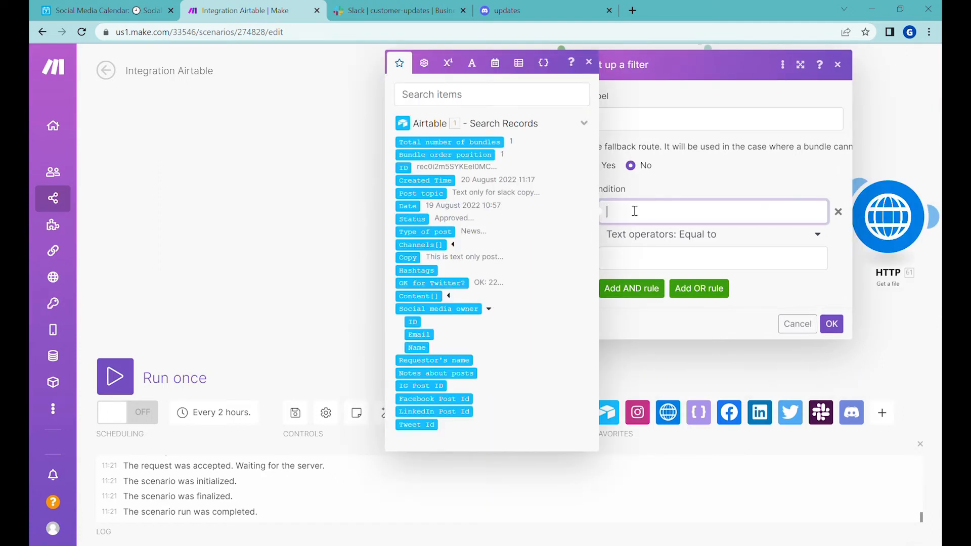
pyautogui.click(441, 296)
pyautogui.click(647, 239)
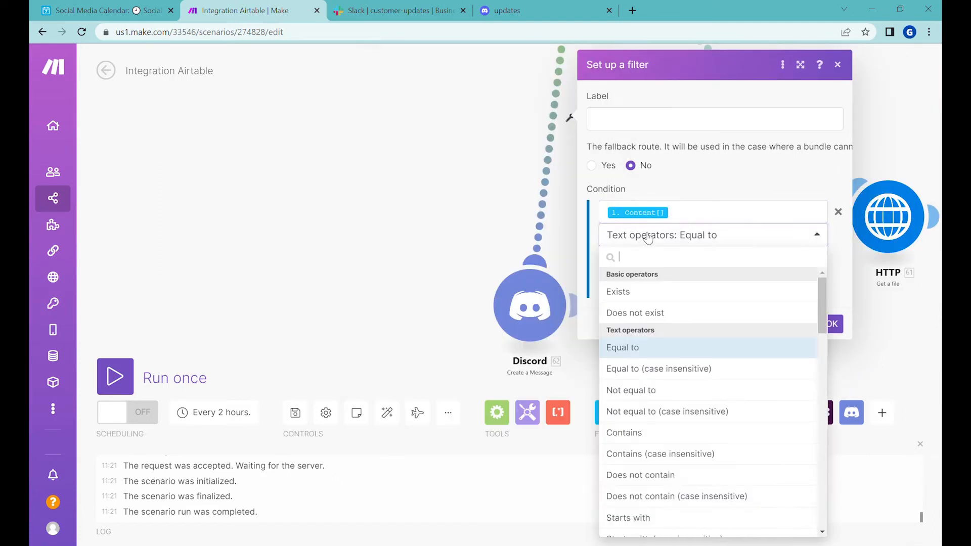
pyautogui.click(662, 314)
pyautogui.click(640, 130)
pyautogui.write('No image attachements')
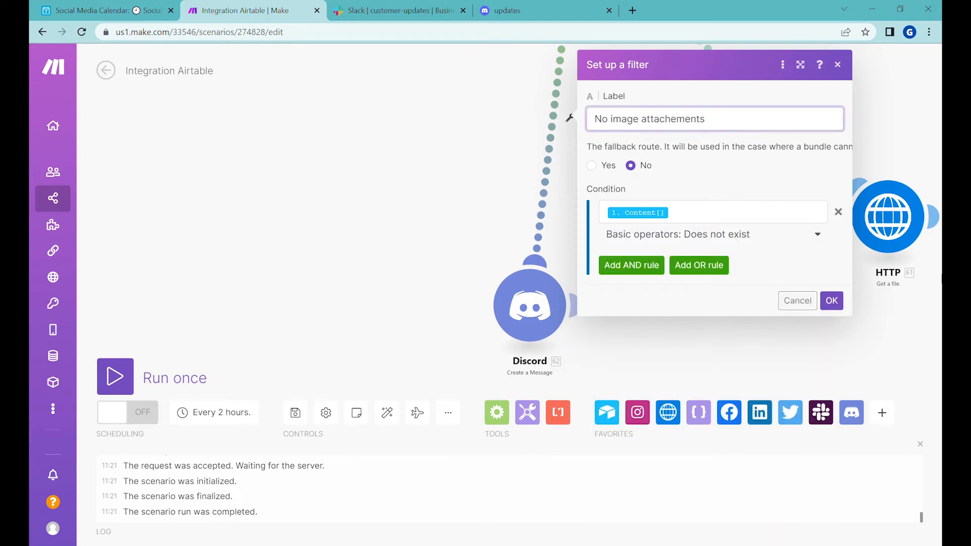
pyautogui.click(832, 301)
# Set up a filter labelled "Has attachments" on the route to the HTTP module, requiring that Content[] exists
pyautogui.moveTo(750, 212); pyautogui.dragTo(577, 282)
pyautogui.click(545, 151)
pyautogui.click(663, 130)
pyautogui.write('Has attachments')
pyautogui.click(678, 211)
pyautogui.click(501, 300)
pyautogui.click(689, 235)
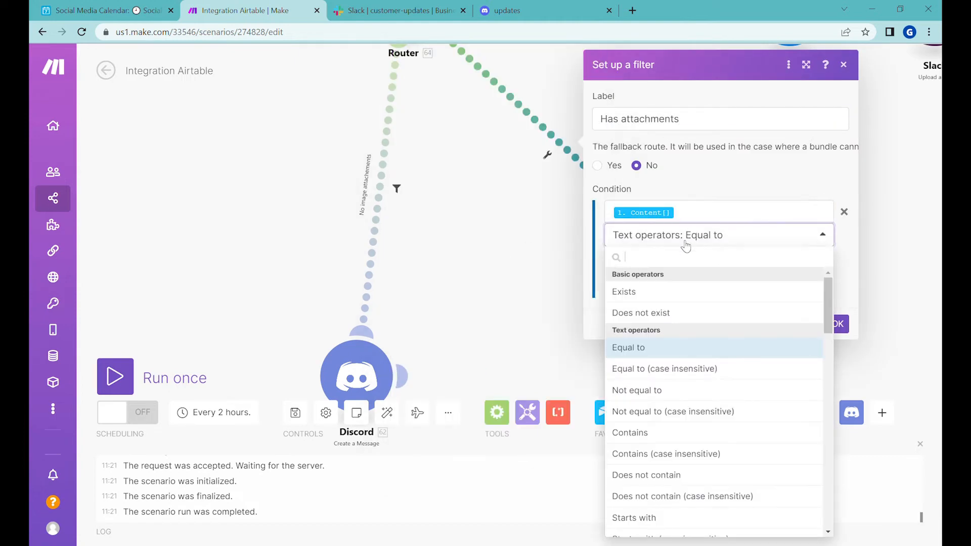
pyautogui.click(651, 293)
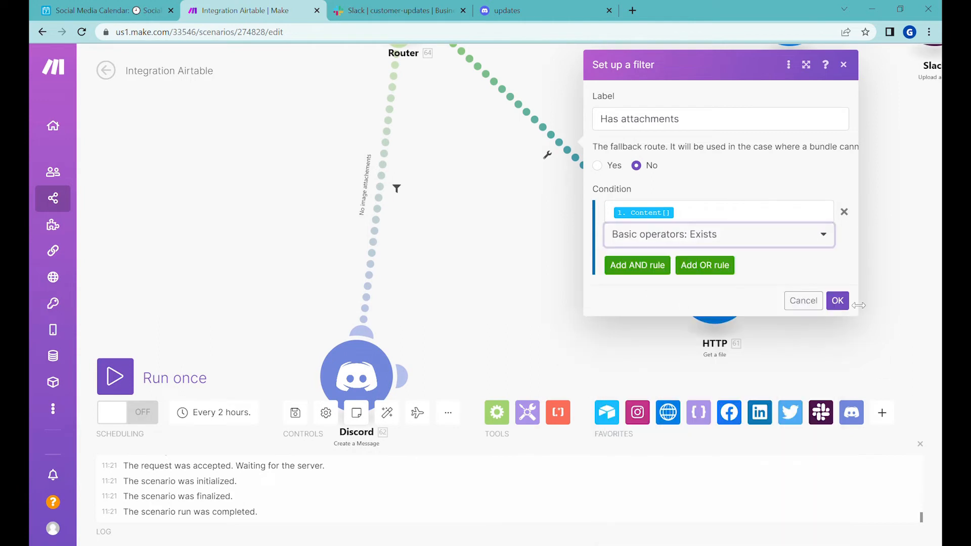
pyautogui.click(838, 302)
# Connect the Discord "Post a Message with a File" module after the HTTP "Get a file" module and open its settings
pyautogui.moveTo(829, 340); pyautogui.dragTo(635, 227)
pyautogui.moveTo(521, 175); pyautogui.dragTo(408, 106)
pyautogui.moveTo(364, 220); pyautogui.dragTo(388, 244)
pyautogui.moveTo(926, 196); pyautogui.dragTo(596, 163)
pyautogui.click(595, 163)
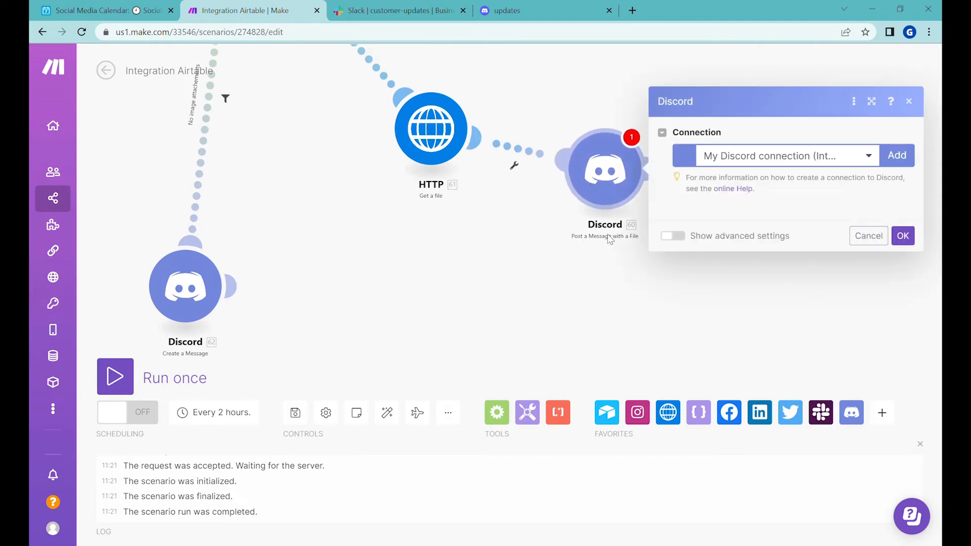
# Use the HTTP - Get a file output as the file source of the Discord "Post a Message with a File" module
pyautogui.click(727, 262)
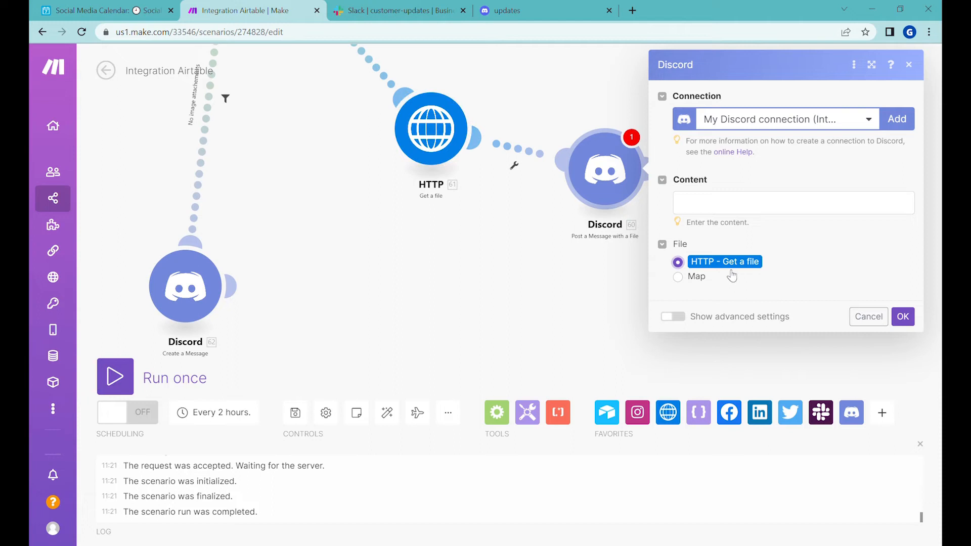
pyautogui.click(702, 279)
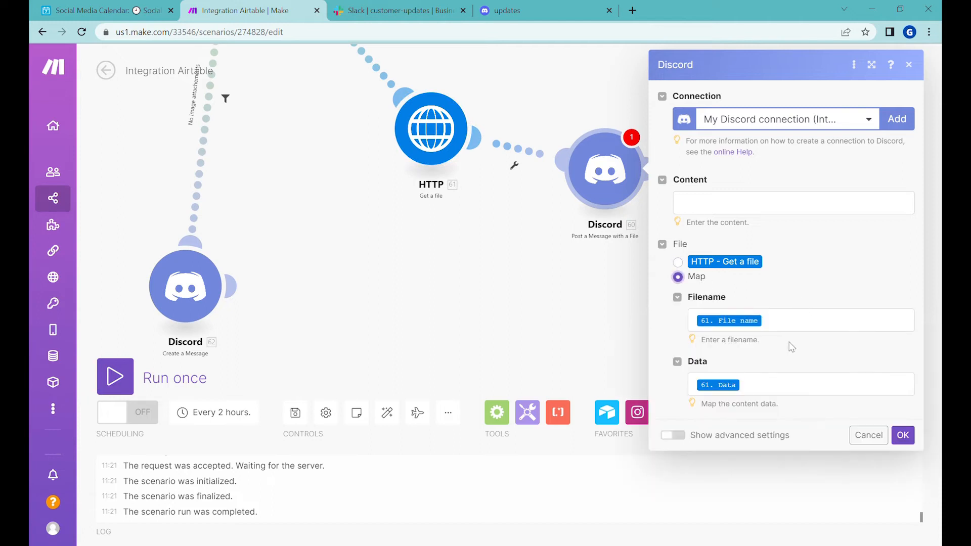
pyautogui.click(718, 262)
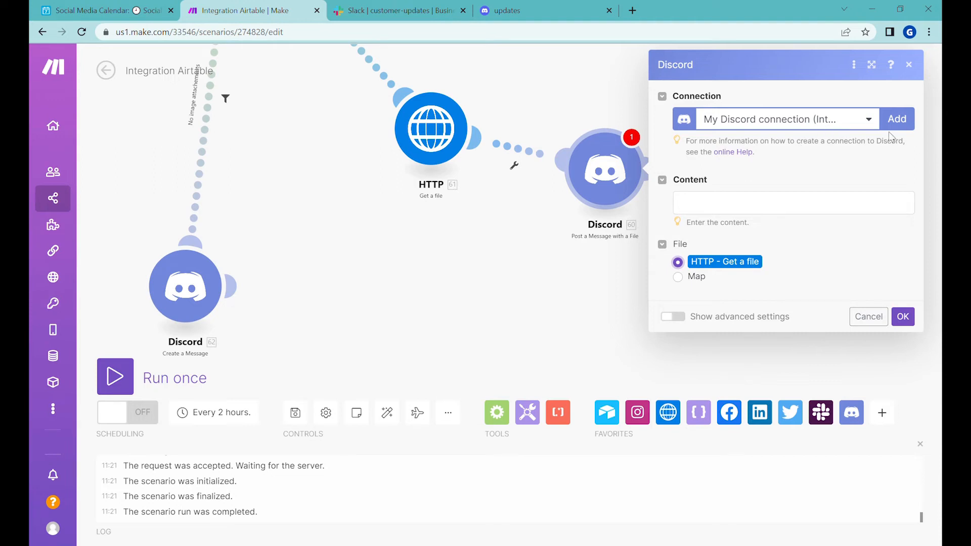
# Map Airtable's Copy and Hashtags fields on separate lines as the Discord message content and save the module settings
pyautogui.click(722, 207)
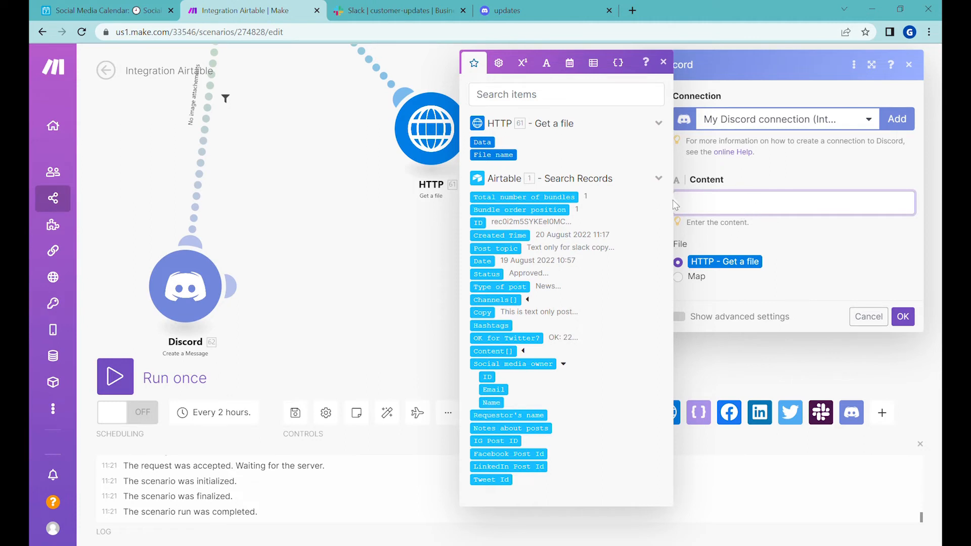
pyautogui.click(487, 317)
pyautogui.click(491, 326)
pyautogui.press('Left')
pyautogui.press('Return')
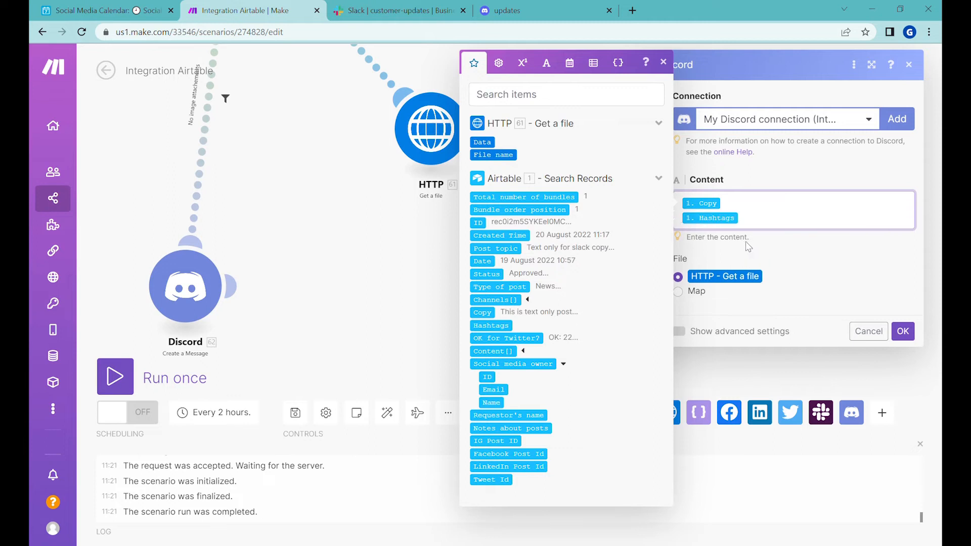
pyautogui.click(679, 331)
pyautogui.click(904, 394)
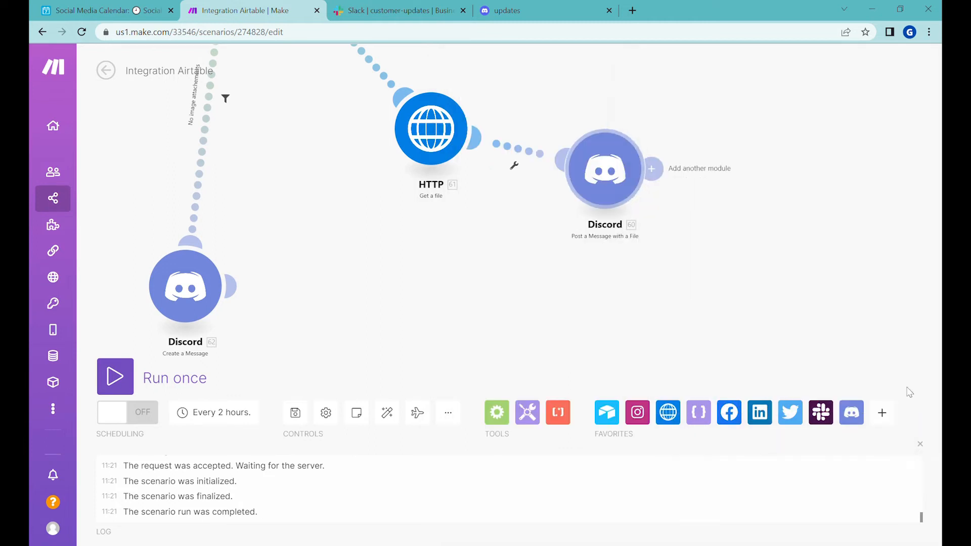
# Auto-align the scenario's modules and run it once, checking the updates channel in Discord
pyautogui.click(387, 413)
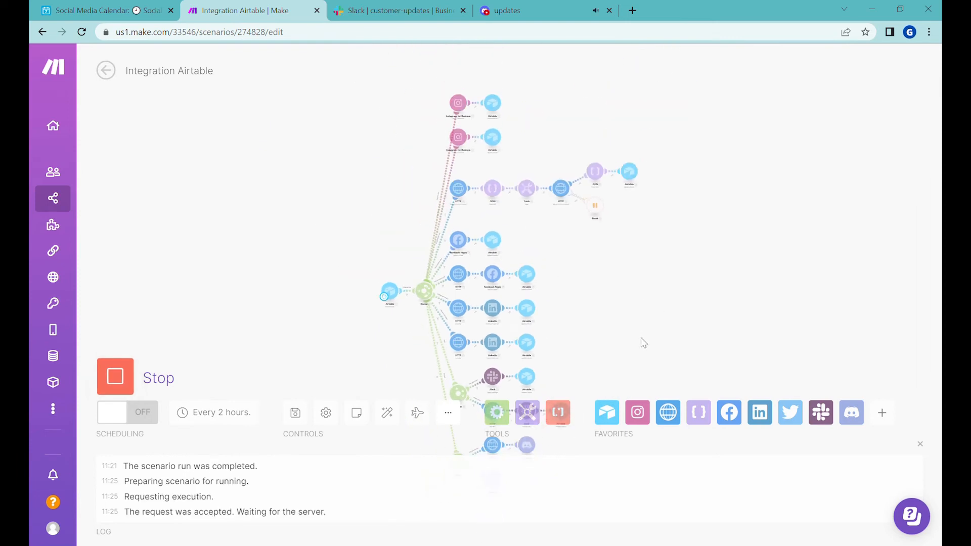
pyautogui.click(515, 10)
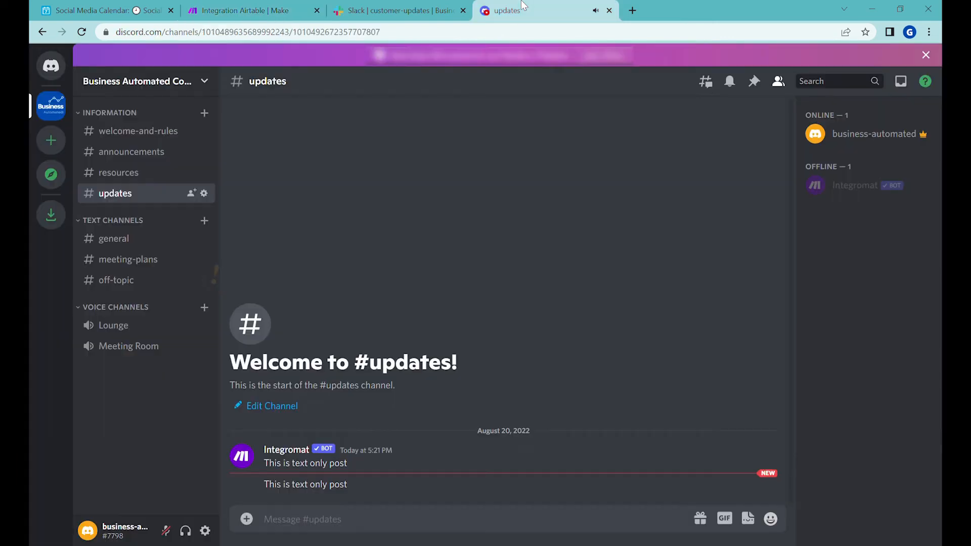
# In the Airtable Social Media Calendar, set the status of the "Text only for slack copy" record to Live
pyautogui.click(105, 5)
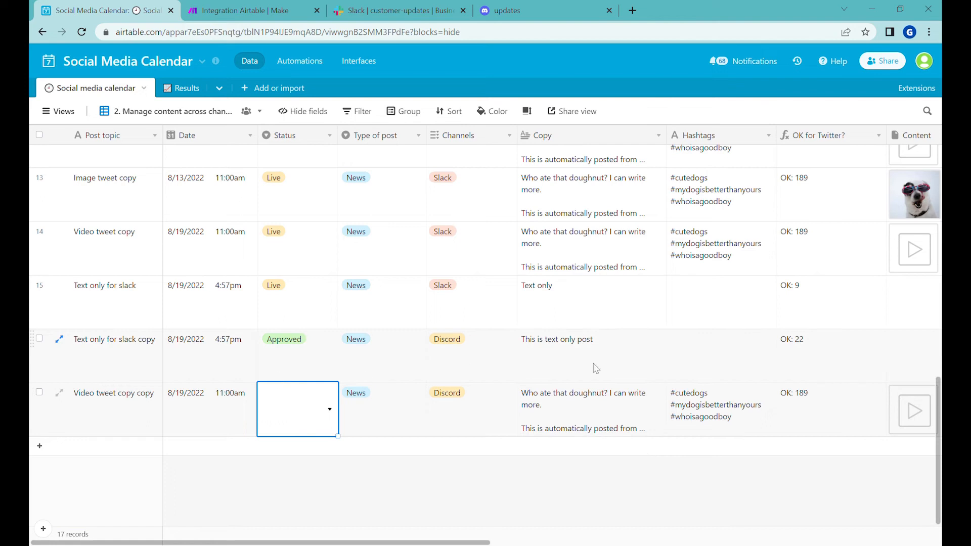
pyautogui.click(304, 357)
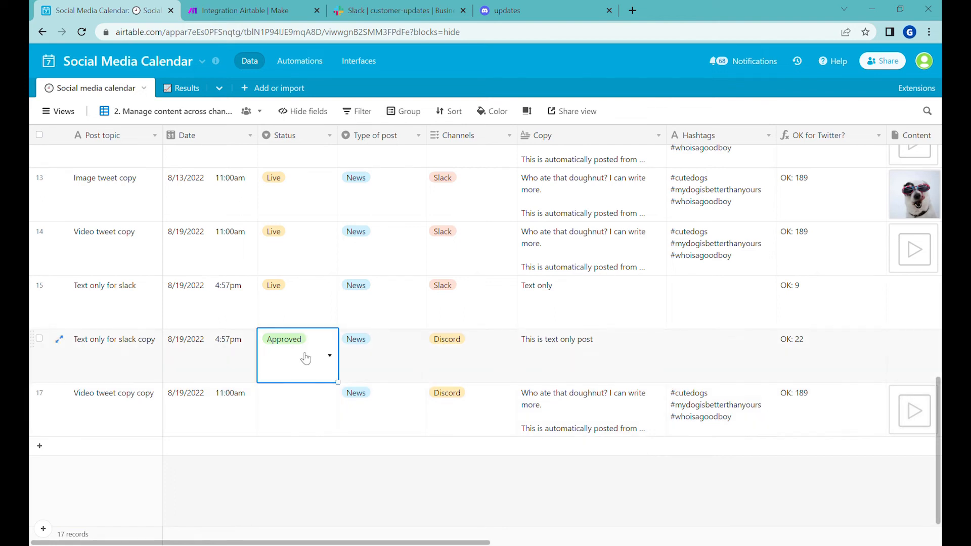
pyautogui.click(305, 362)
pyautogui.click(302, 493)
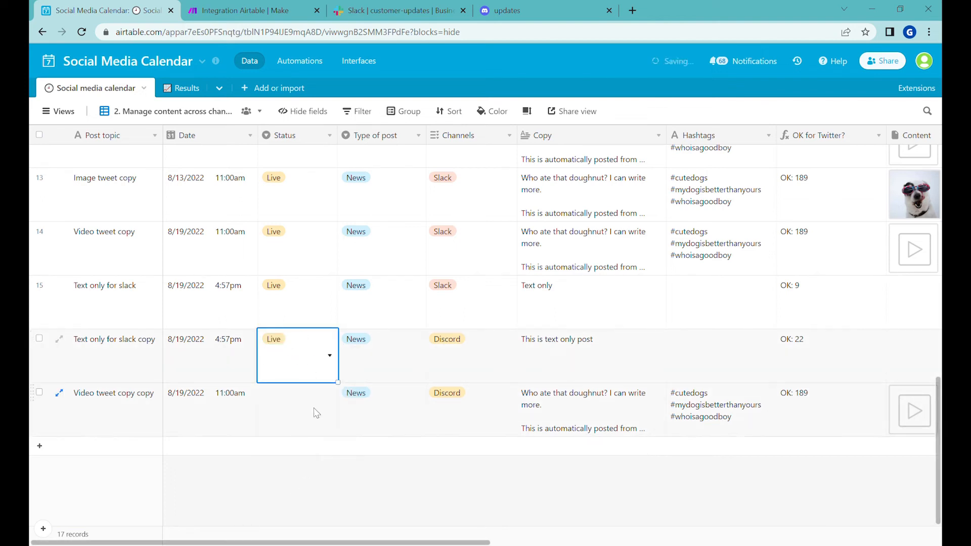
# Set the status of the "Video tweet copy copy" record to Approved
pyautogui.click(342, 405)
pyautogui.click(299, 411)
pyautogui.click(324, 412)
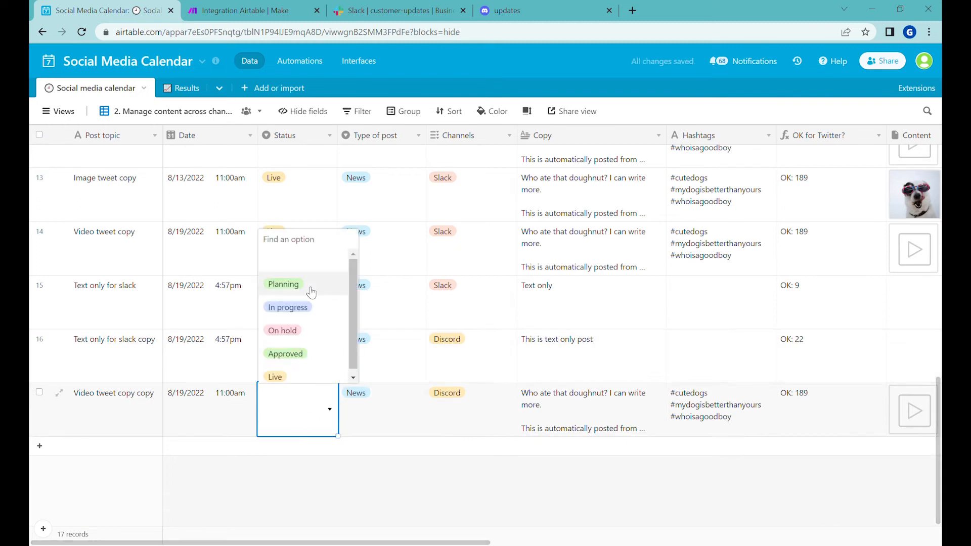
pyautogui.click(310, 354)
# Return to the Make scenario, run it once and inspect the run on the Discord attachments route
pyautogui.click(242, 10)
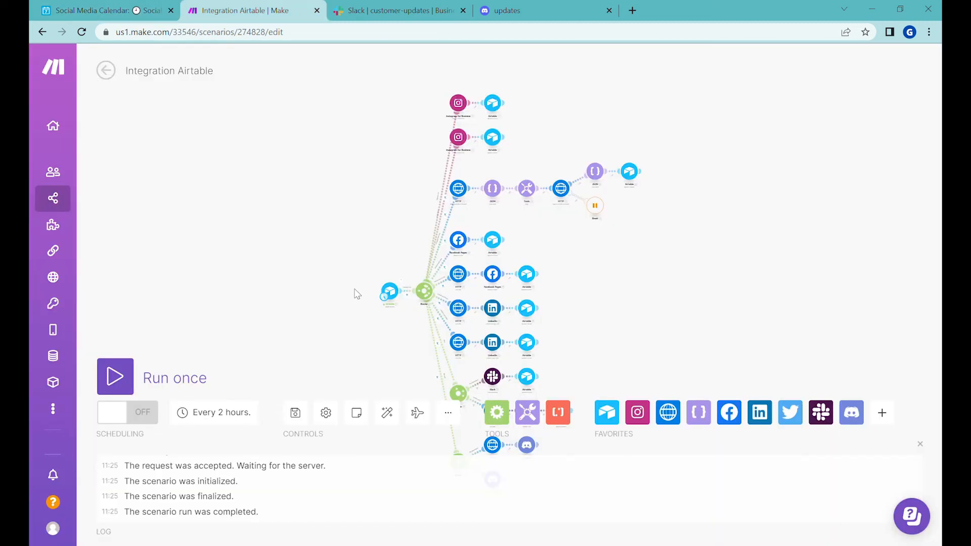
pyautogui.scroll(5, 327, 257)
pyautogui.click(123, 378)
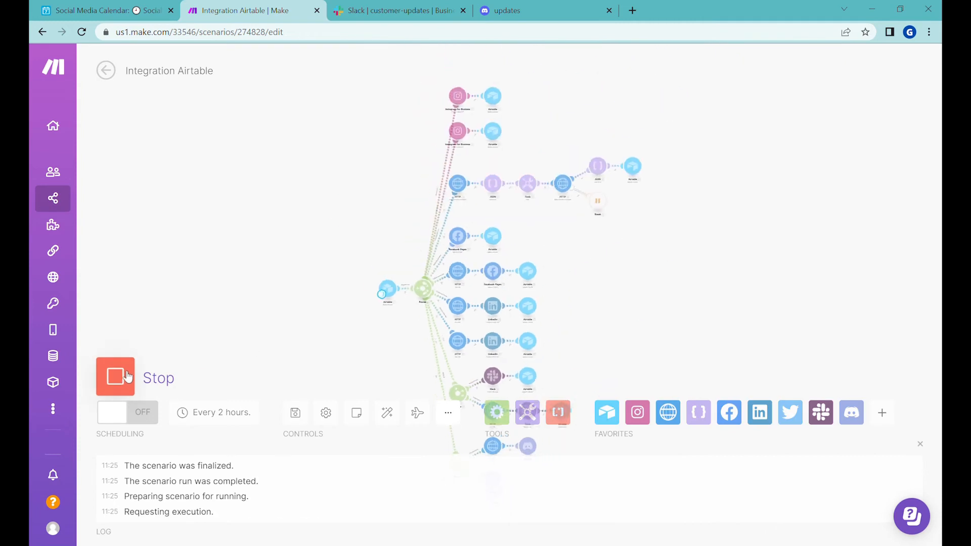
pyautogui.scroll(6, 440, 231)
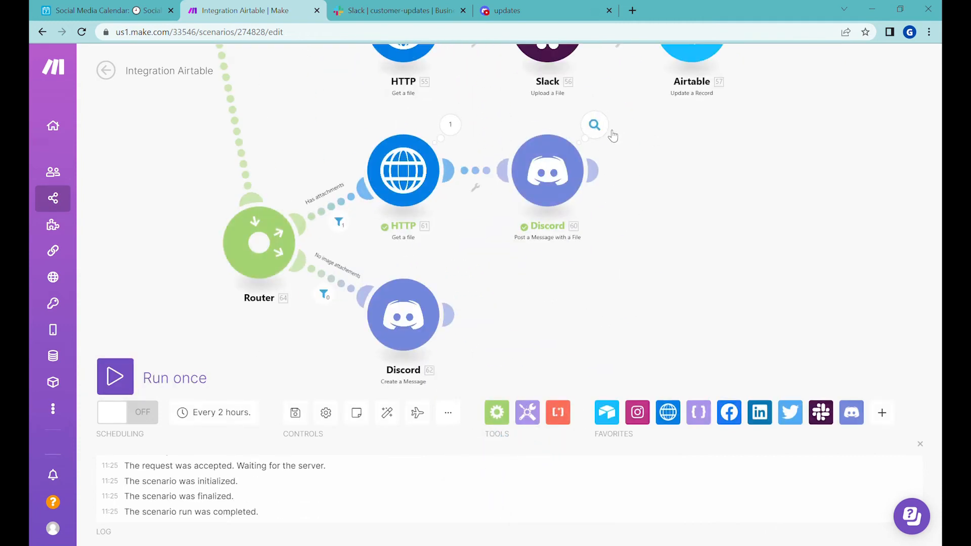
# Check Discord's announcements channel for the posted video message and view the Integromat bot's profile
pyautogui.click(519, 12)
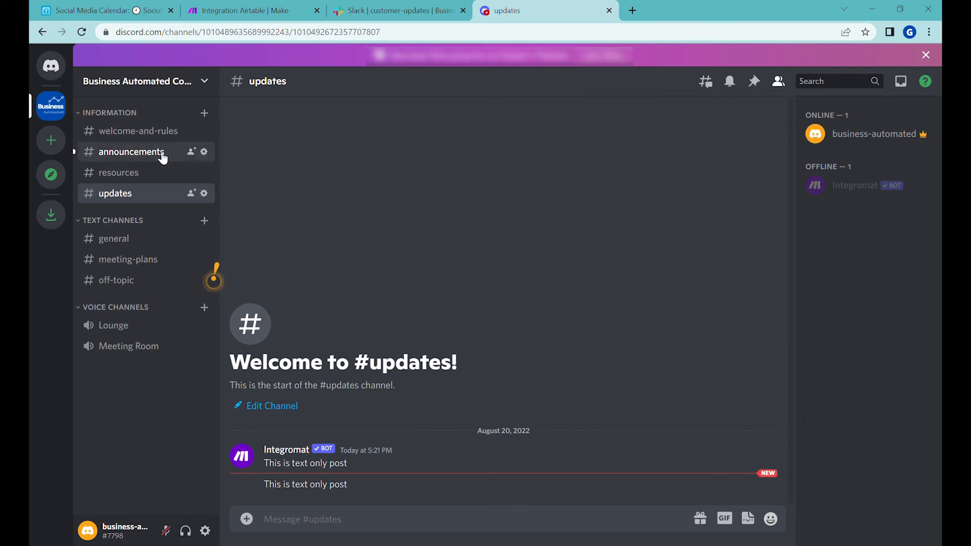
pyautogui.click(161, 158)
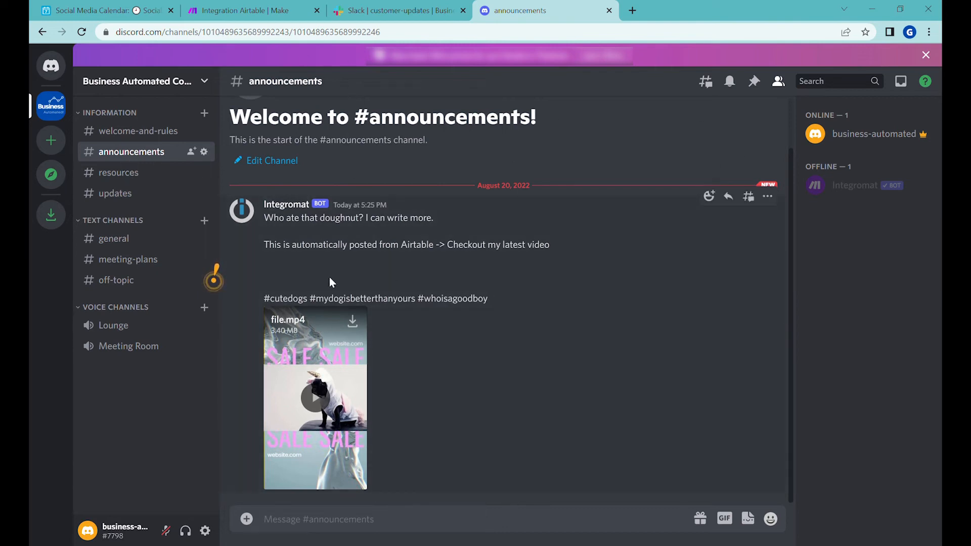
pyautogui.click(857, 186)
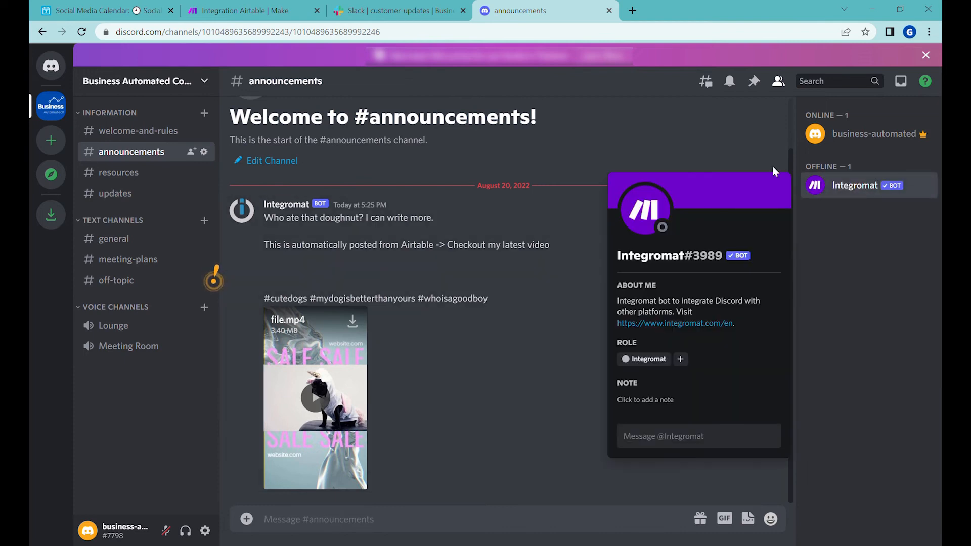
pyautogui.click(524, 277)
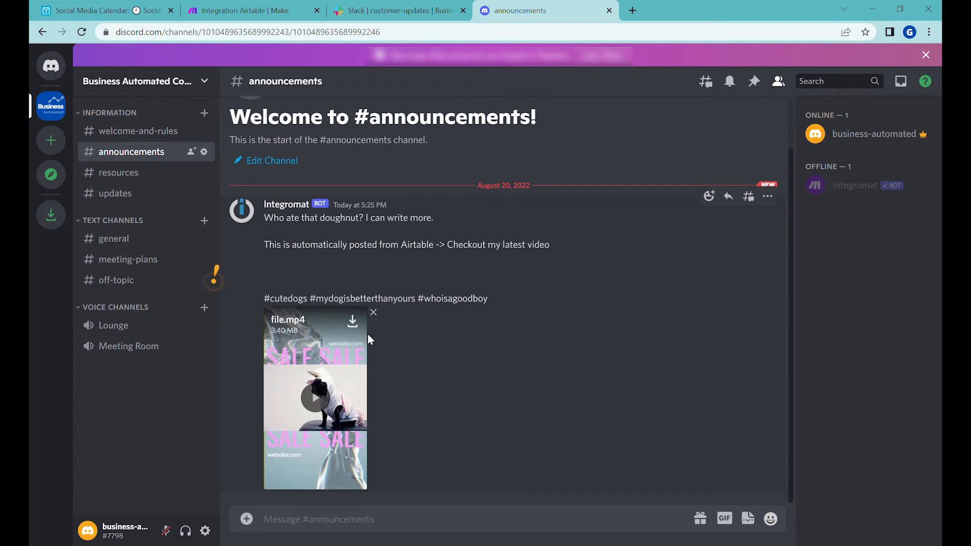
# Open Make's Connections page in a separate browser tab and delete the existing Discord connection
pyautogui.click(254, 11)
pyautogui.moveTo(71, 254)
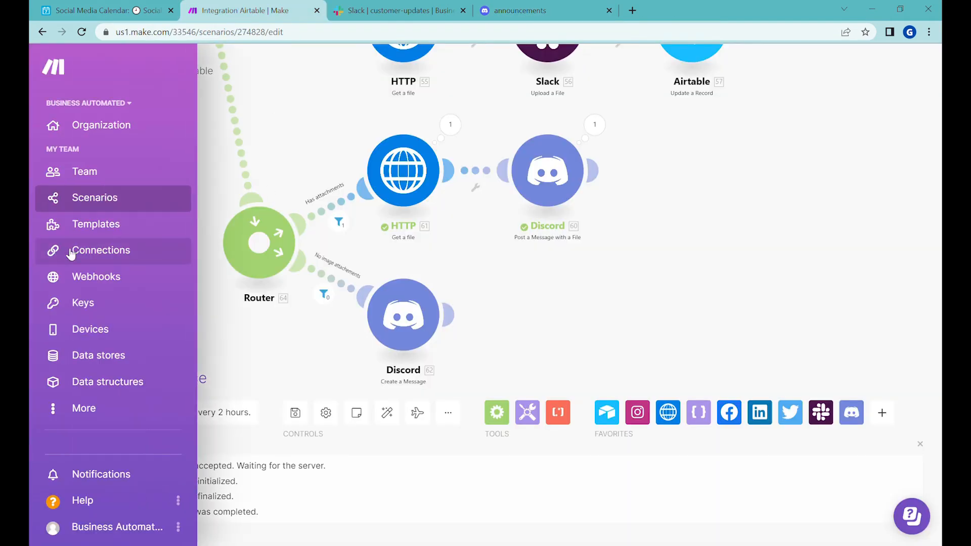
pyautogui.middleClick(178, 261)
pyautogui.click(420, 6)
pyautogui.scroll(-3, 539, 168)
pyautogui.scroll(2, 448, 251)
pyautogui.click(878, 236)
pyautogui.click(880, 196)
pyautogui.click(617, 224)
# Deauthorize the Integromat application in the Discord account's authorized apps settings
pyautogui.click(667, 11)
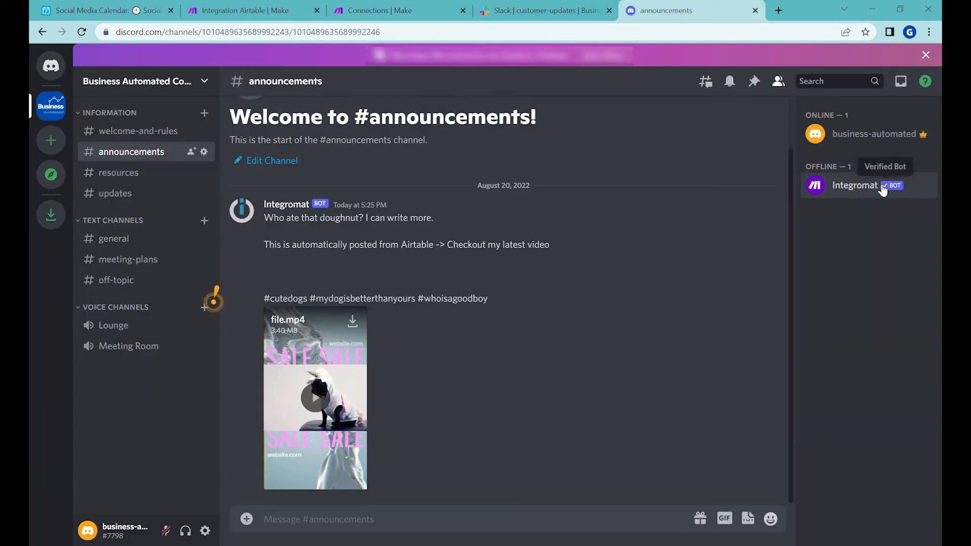
pyautogui.click(205, 531)
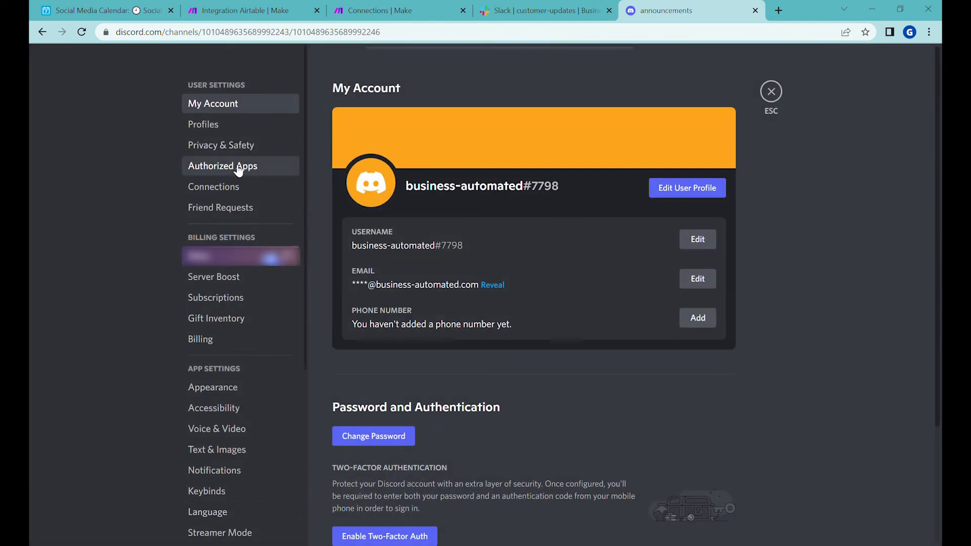
pyautogui.click(239, 168)
pyautogui.click(693, 212)
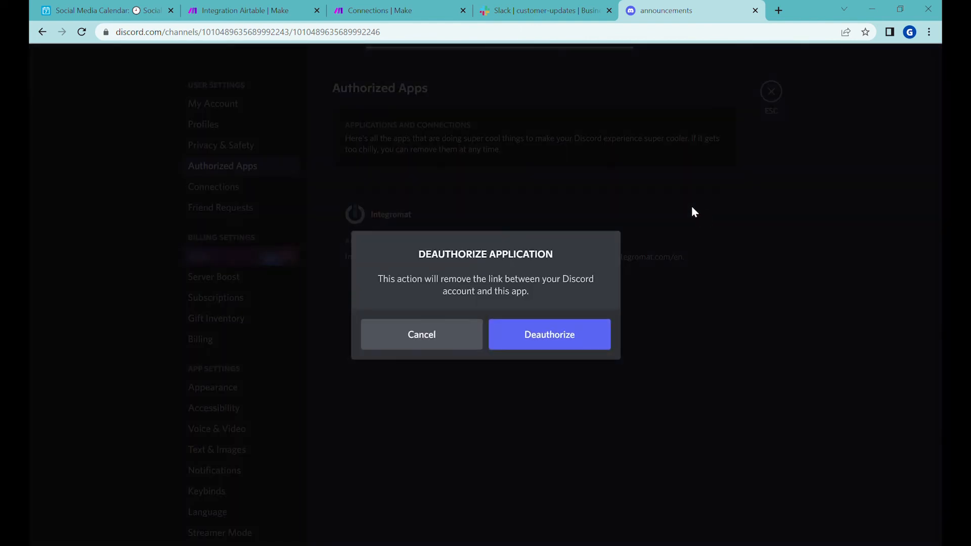
pyautogui.click(564, 342)
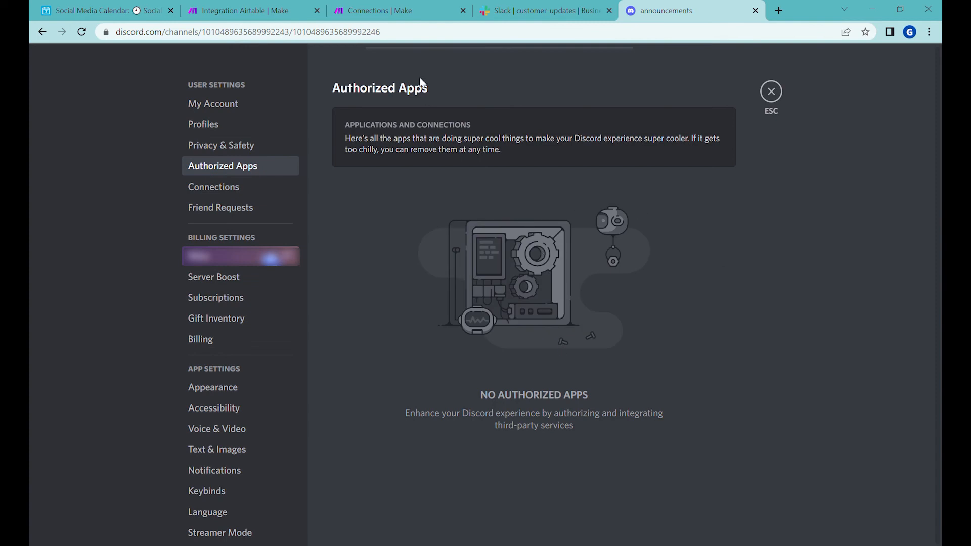
# Back in the Make scenario, create a connection named "My Discord connection" for the "Post a Message with a File" module
pyautogui.click(241, 6)
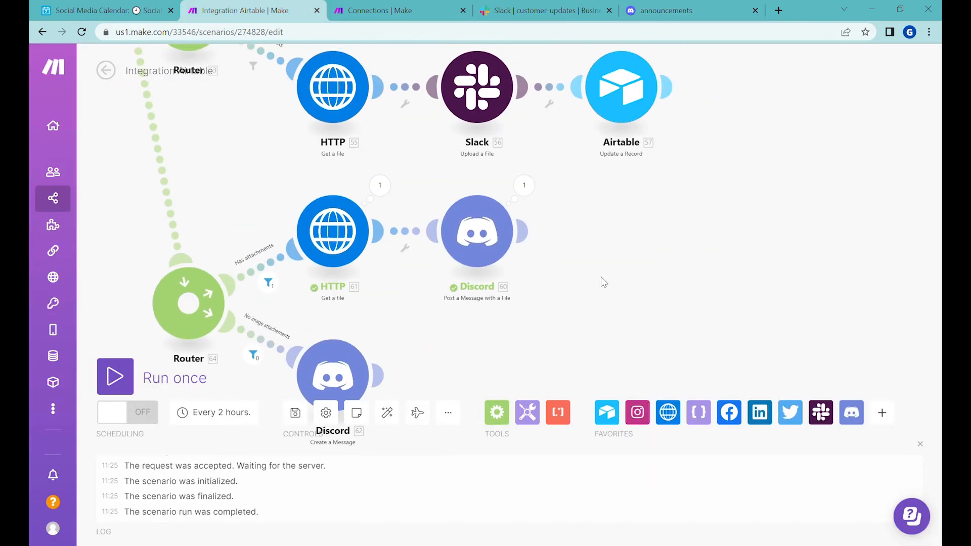
pyautogui.click(510, 183)
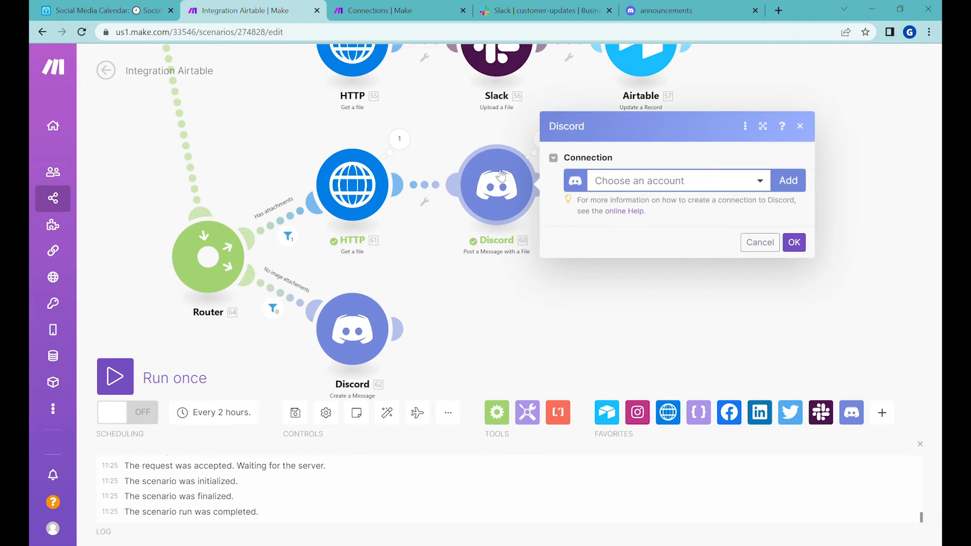
pyautogui.click(793, 182)
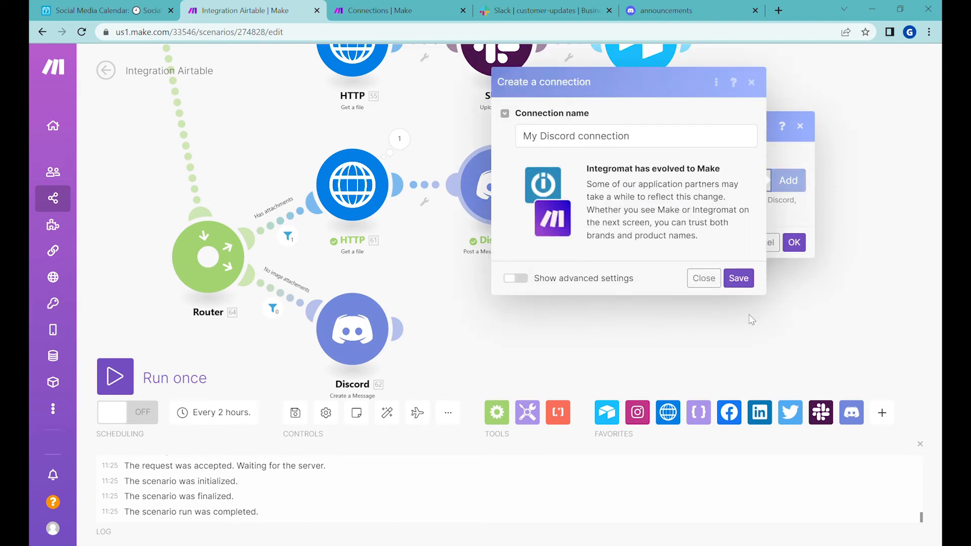
pyautogui.click(739, 278)
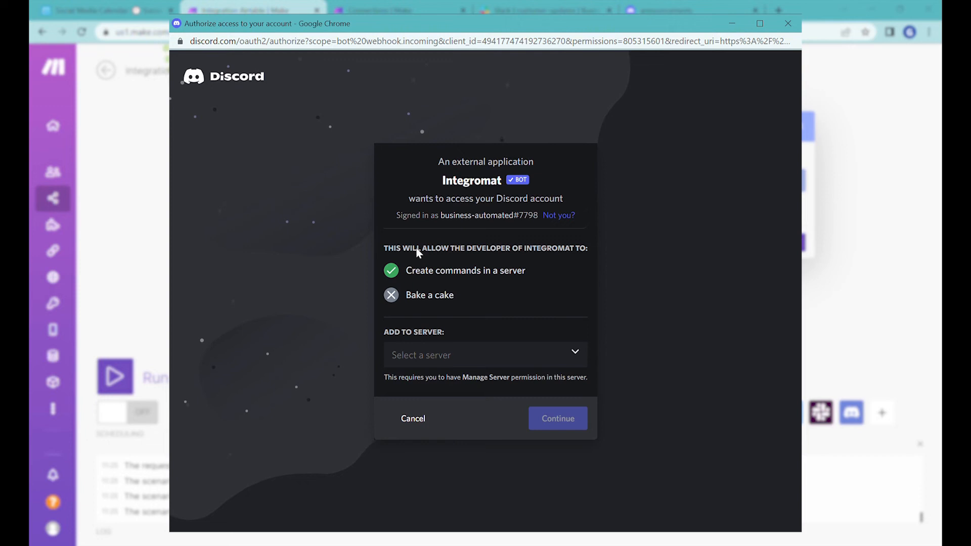
# Choose the Business Automated Community server and the updates channel for Integromat's webhook, and continue to the permissions review
pyautogui.click(498, 358)
pyautogui.click(489, 386)
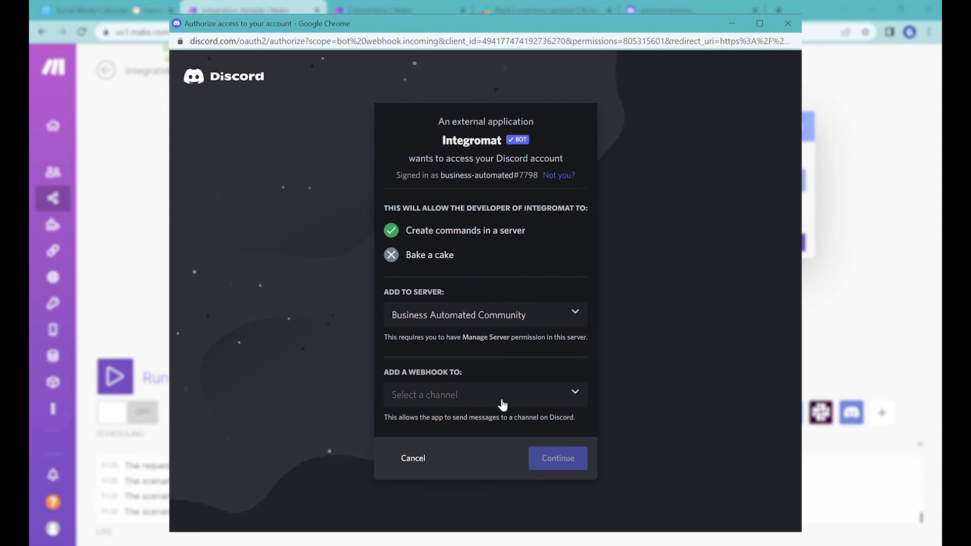
pyautogui.click(498, 403)
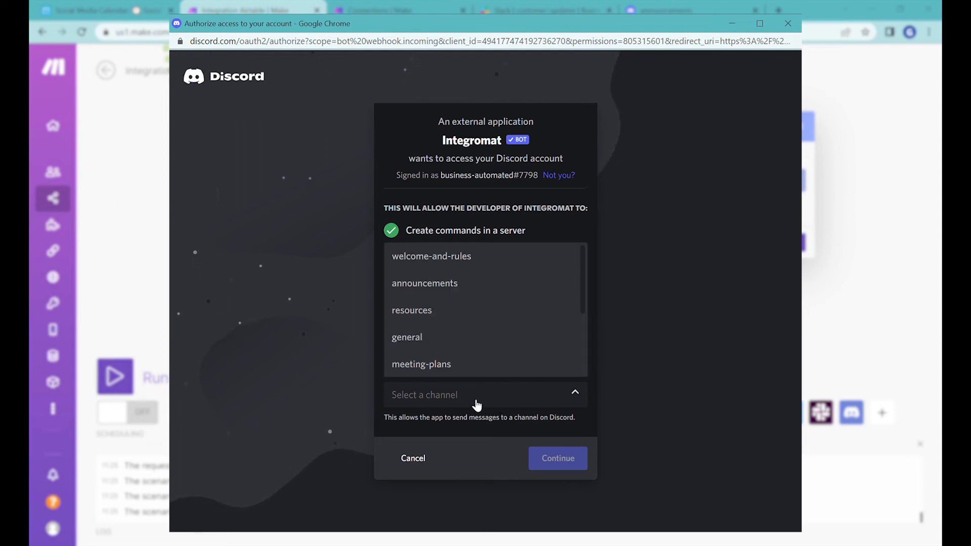
pyautogui.click(500, 423)
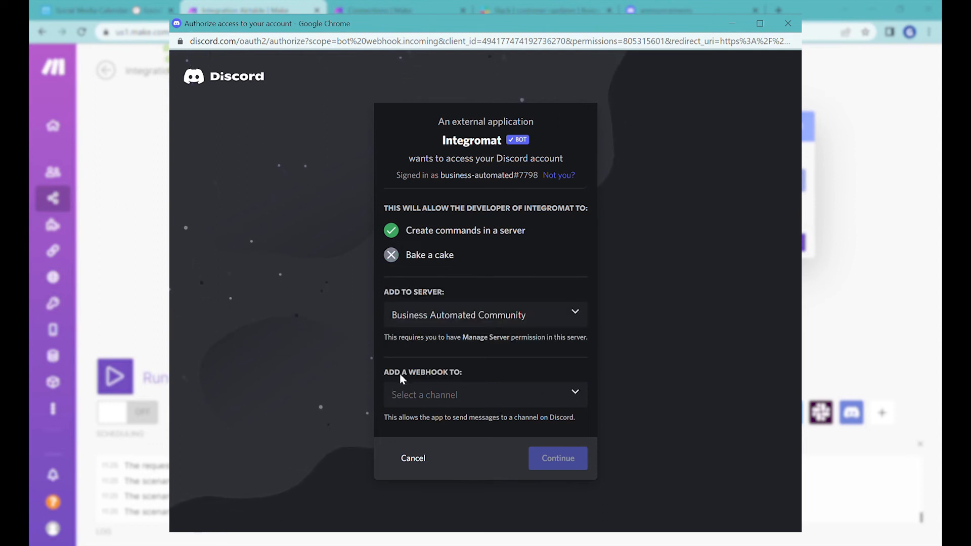
pyautogui.click(434, 403)
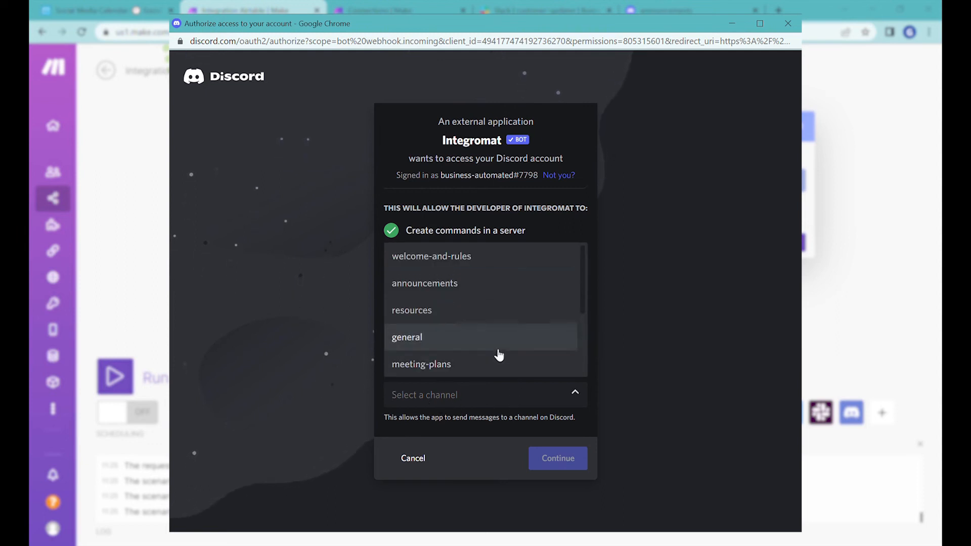
pyautogui.scroll(-3, 498, 355)
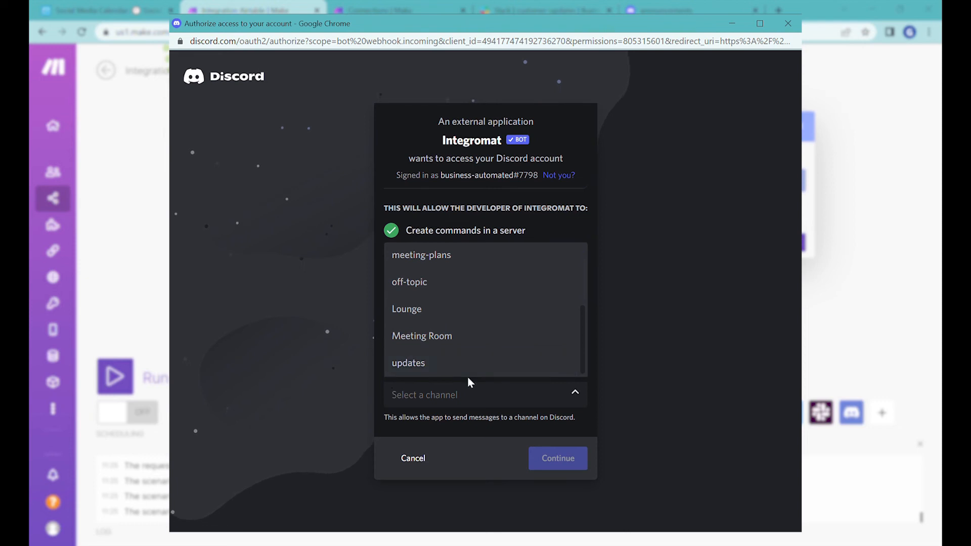
pyautogui.click(438, 363)
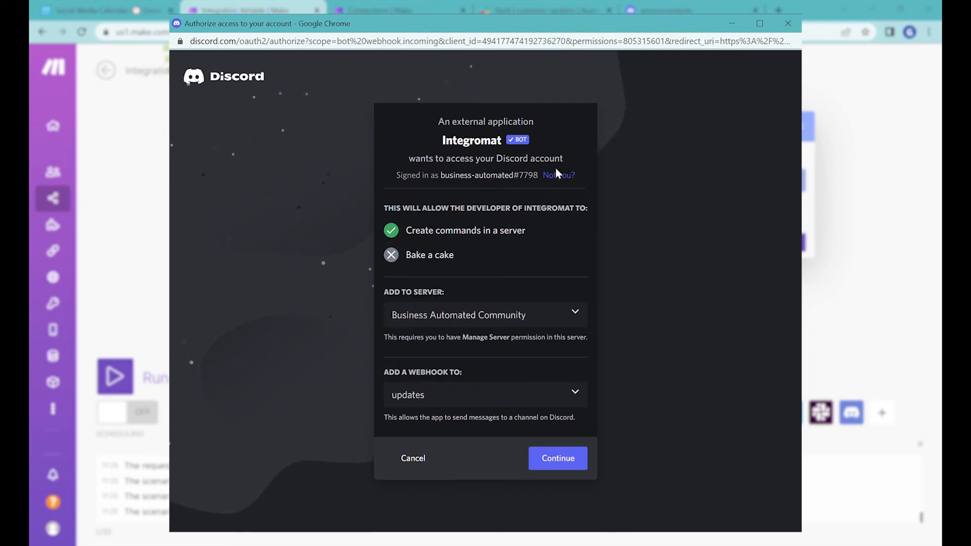
pyautogui.click(581, 461)
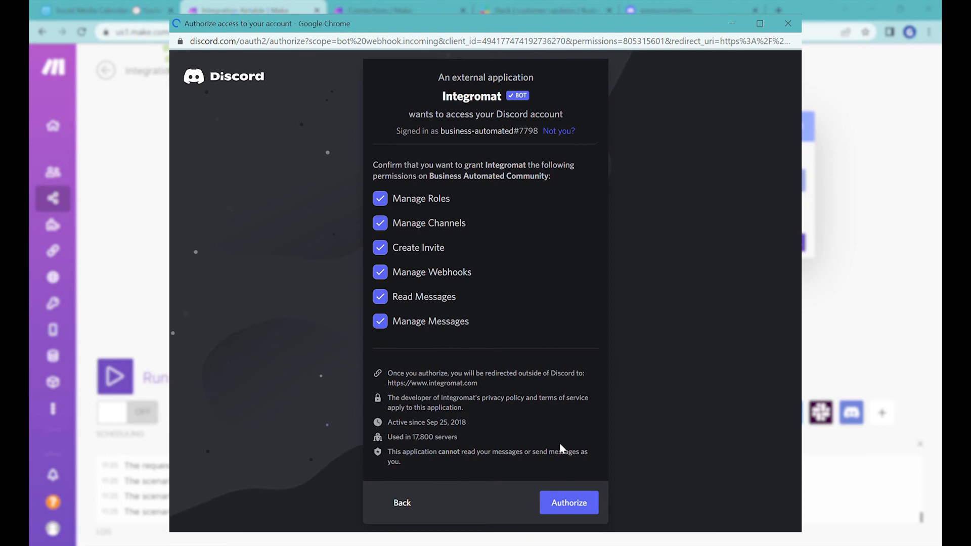
# Authorize Integromat's requested permissions and save the "Post a Message with a File" module with My Discord connection selected
pyautogui.click(570, 504)
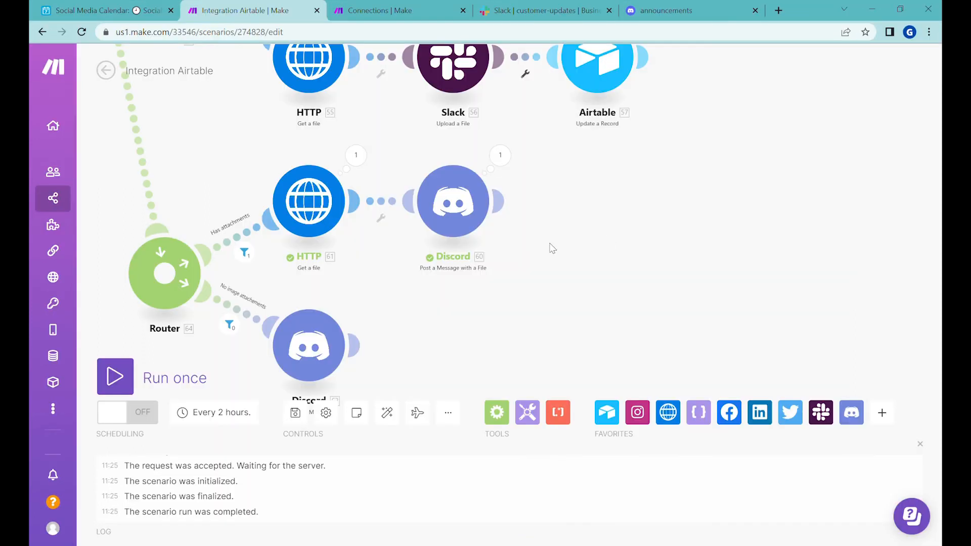
pyautogui.click(440, 204)
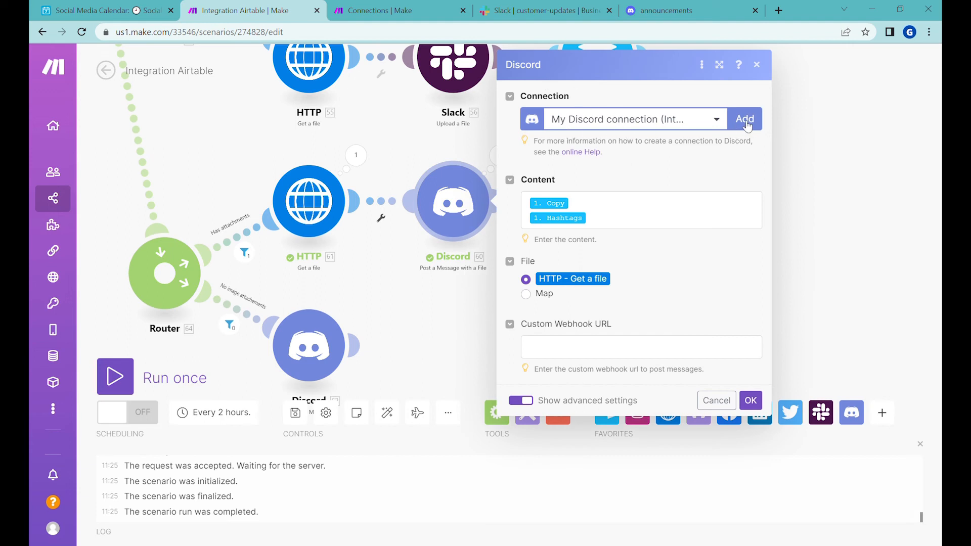
pyautogui.click(697, 119)
pyautogui.click(680, 94)
pyautogui.click(756, 404)
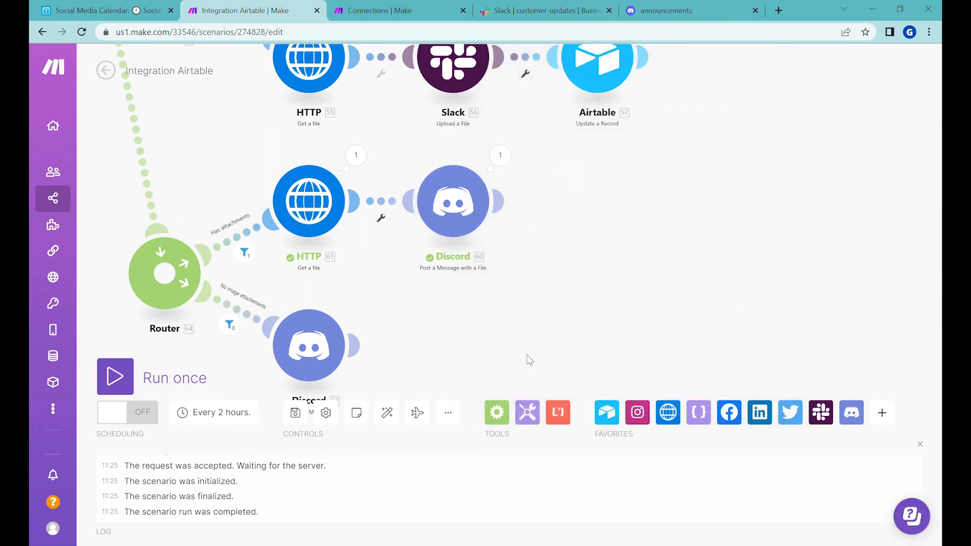
# In the Discord "Create a Message" module, check the channel list, keep the updates channel, and save the module
pyautogui.moveTo(527, 357); pyautogui.dragTo(659, 262)
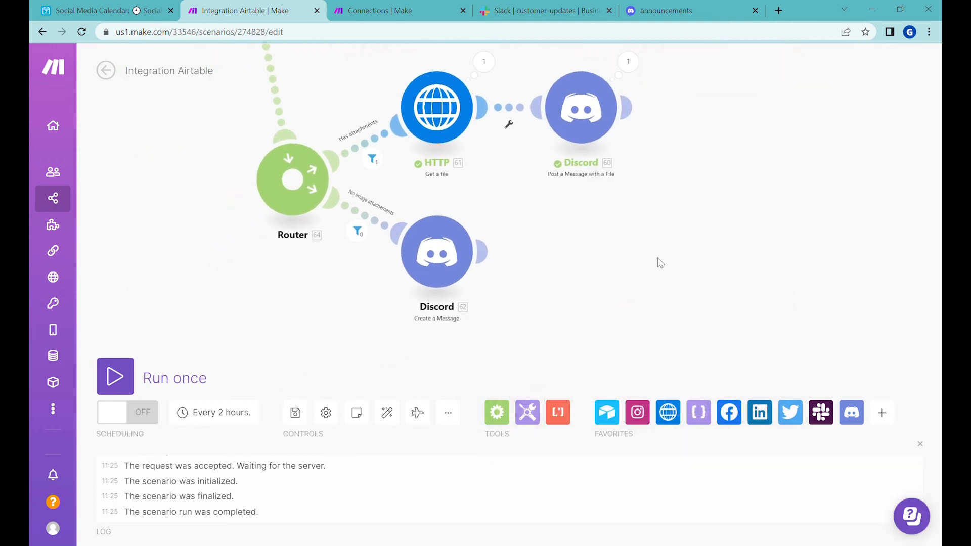
pyautogui.click(436, 257)
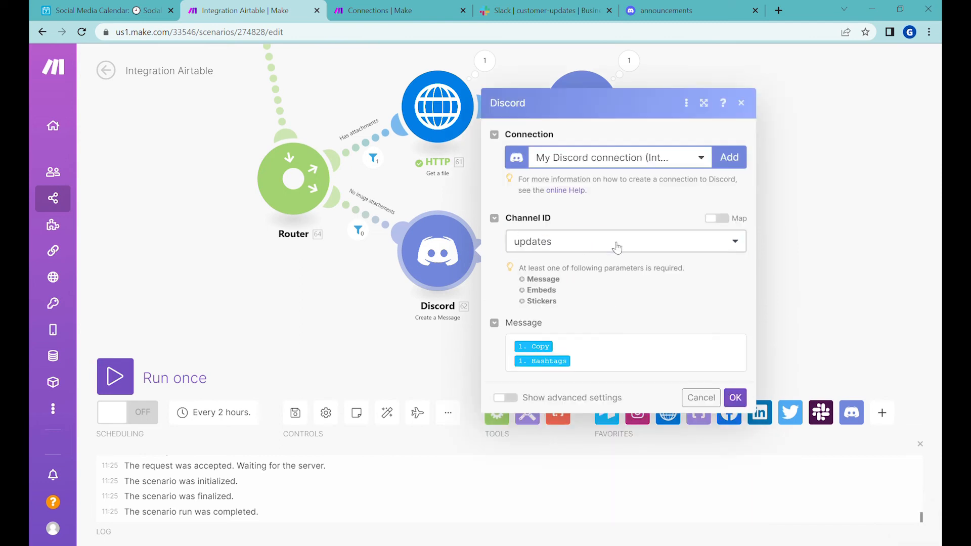
pyautogui.click(616, 247)
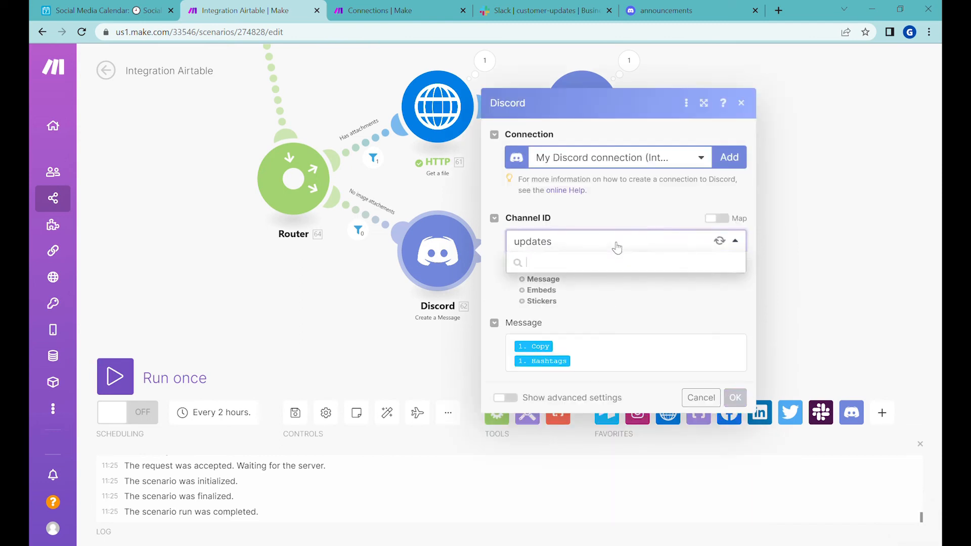
pyautogui.click(668, 275)
pyautogui.click(584, 247)
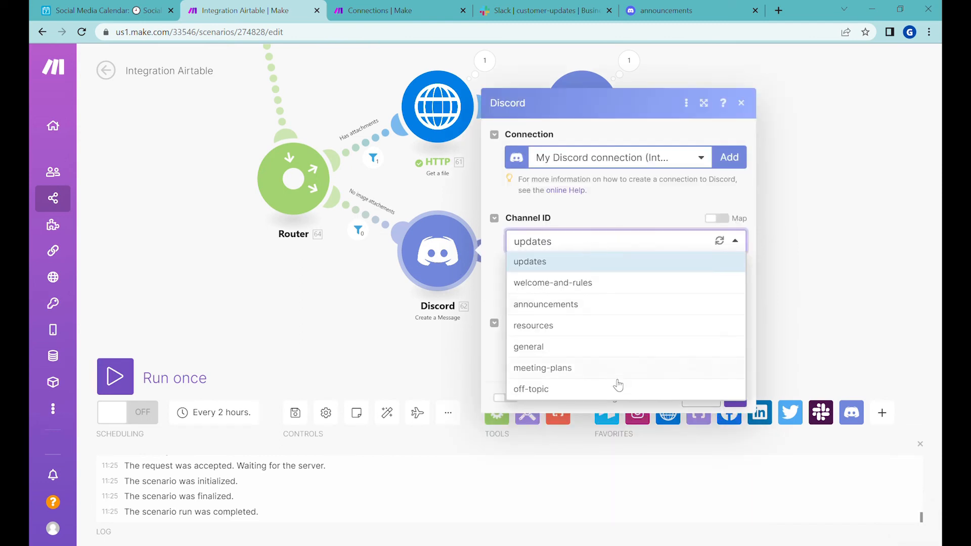
pyautogui.click(653, 216)
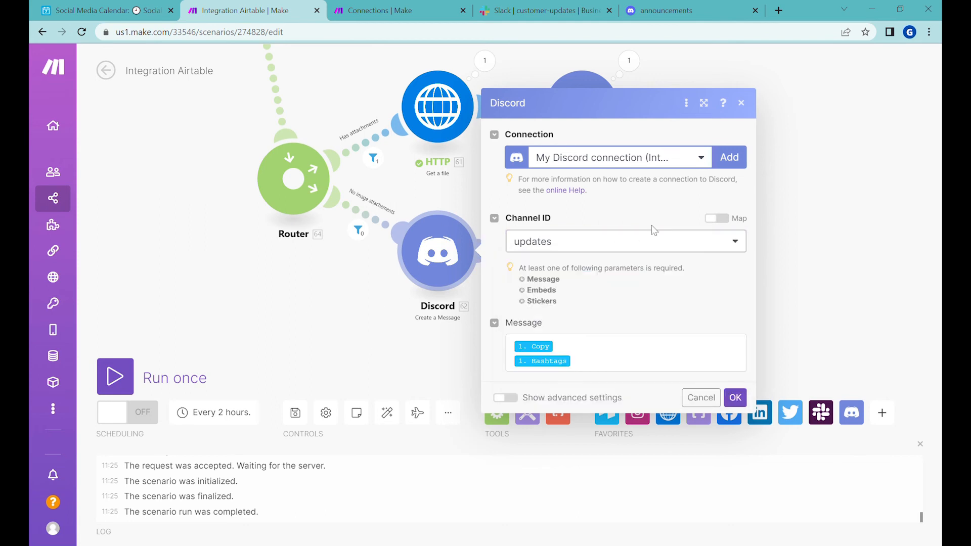
pyautogui.click(735, 397)
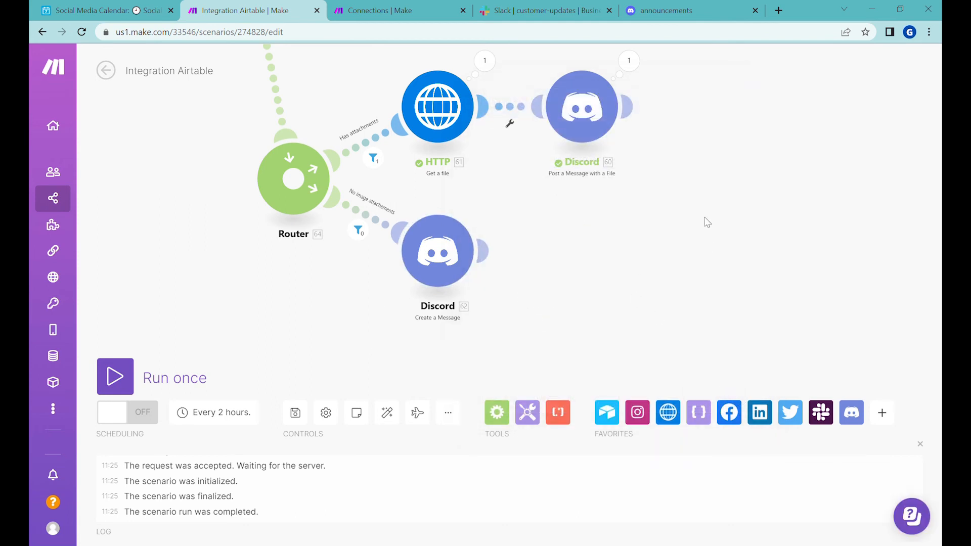
# Clone the Slack route's Airtable "Update a Record" module and attach the copy after Discord's "Post a Message with a File" module
pyautogui.moveTo(705, 223); pyautogui.dragTo(596, 287)
pyautogui.scroll(-1, 596, 214)
pyautogui.moveTo(640, 160); pyautogui.dragTo(604, 207)
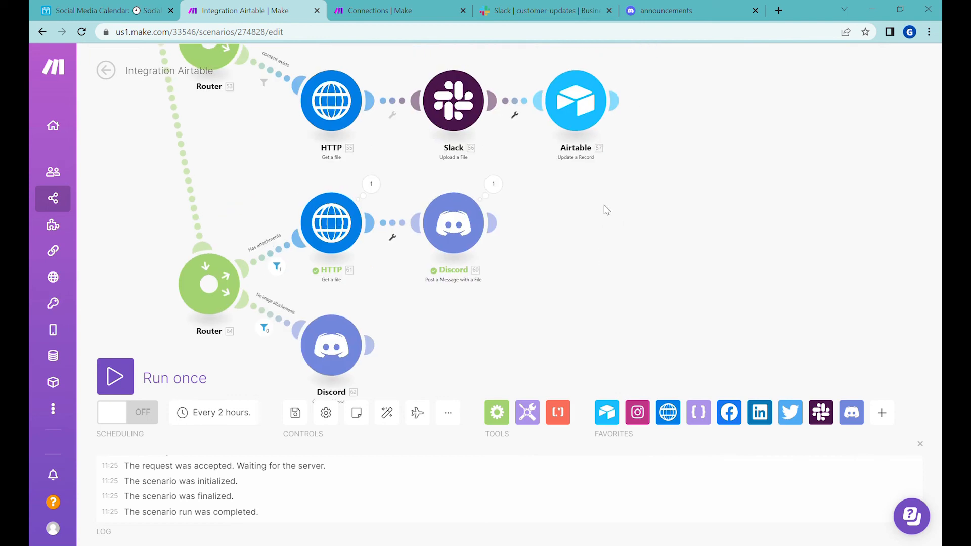
pyautogui.rightClick(584, 111)
pyautogui.click(645, 196)
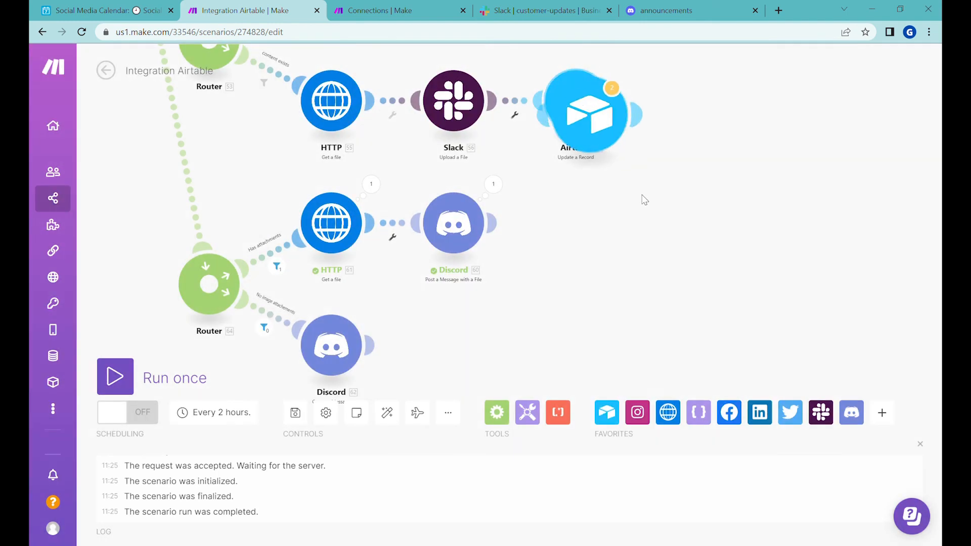
pyautogui.click(557, 220)
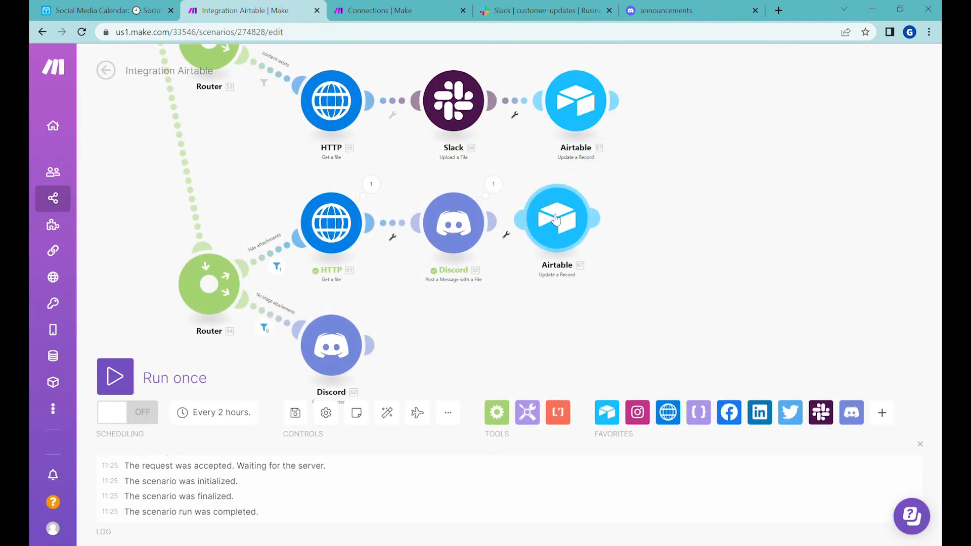
# Check the status and channel of the text-only and video Discord records in the Airtable Social Media Calendar
pyautogui.click(99, 10)
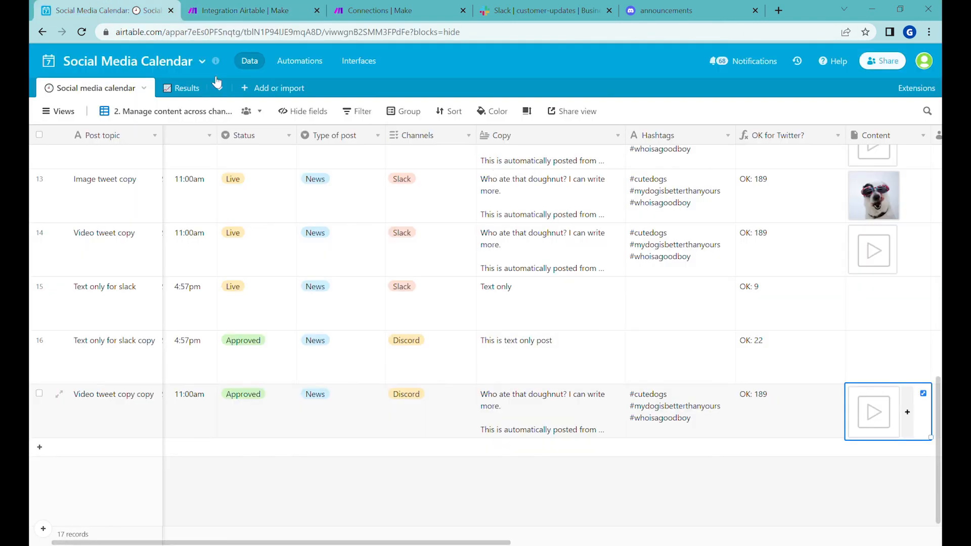
pyautogui.click(276, 349)
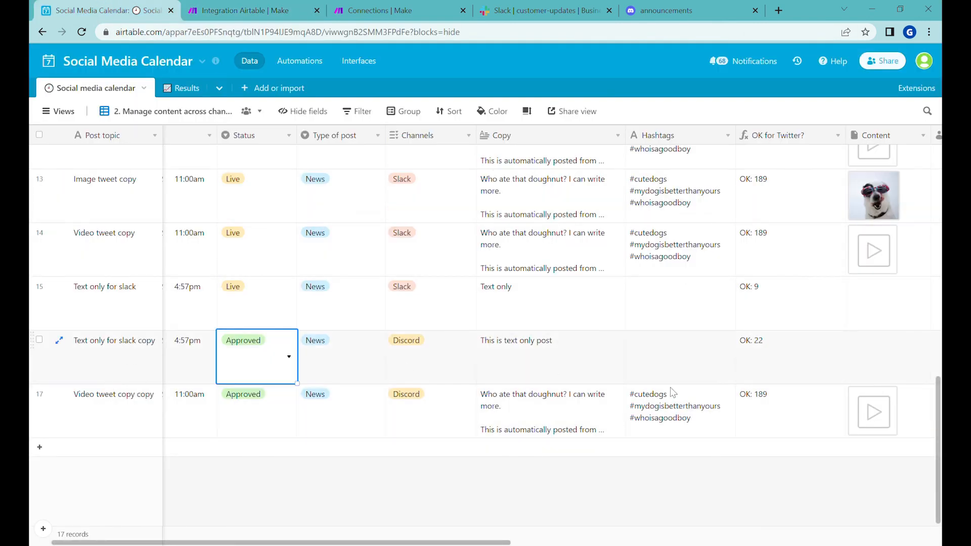
pyautogui.click(264, 404)
pyautogui.click(460, 419)
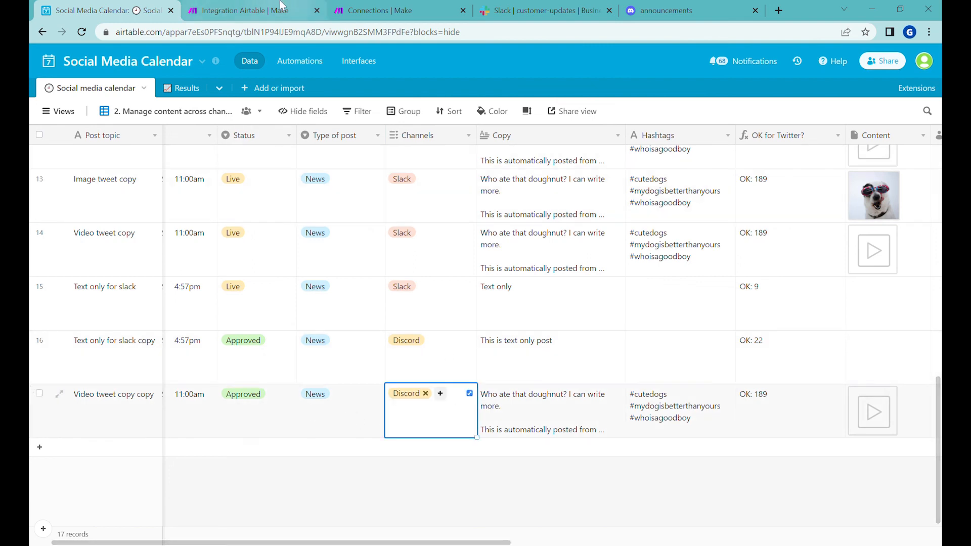
# In the Make scenario, clone the new Airtable "Update a Record" module and connect the copy after Discord's "Create a Message" module
pyautogui.click(243, 10)
pyautogui.rightClick(557, 220)
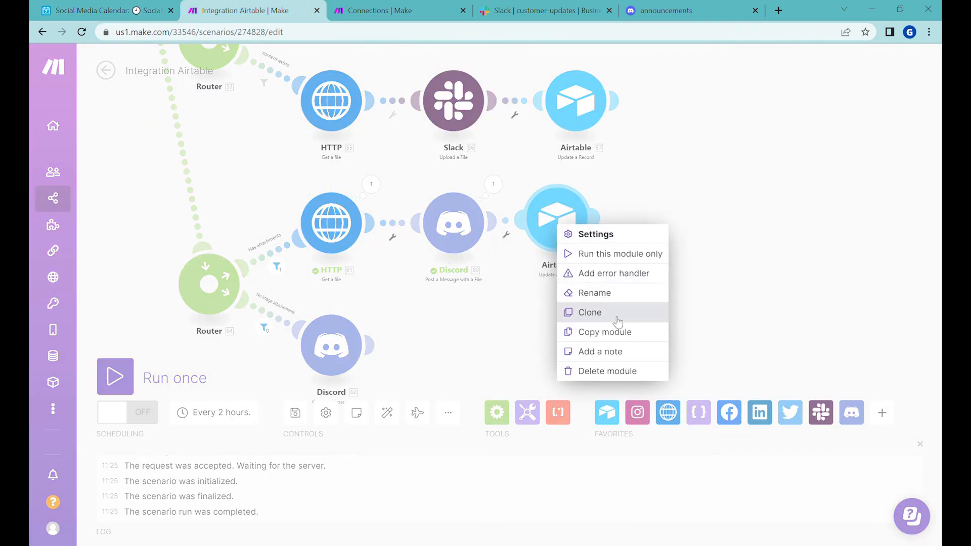
pyautogui.click(615, 313)
pyautogui.moveTo(590, 249); pyautogui.dragTo(495, 340)
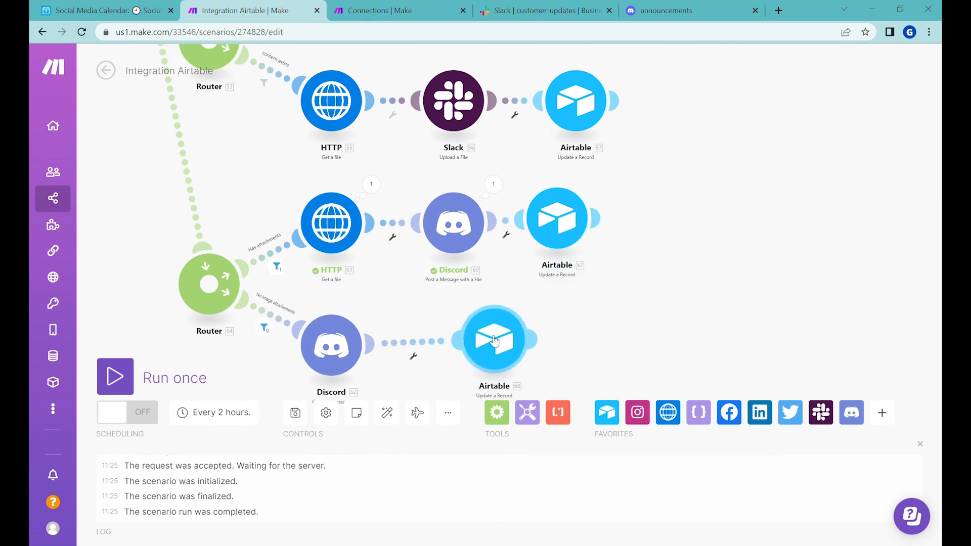
pyautogui.moveTo(692, 339); pyautogui.dragTo(675, 245)
pyautogui.moveTo(477, 263); pyautogui.dragTo(469, 268)
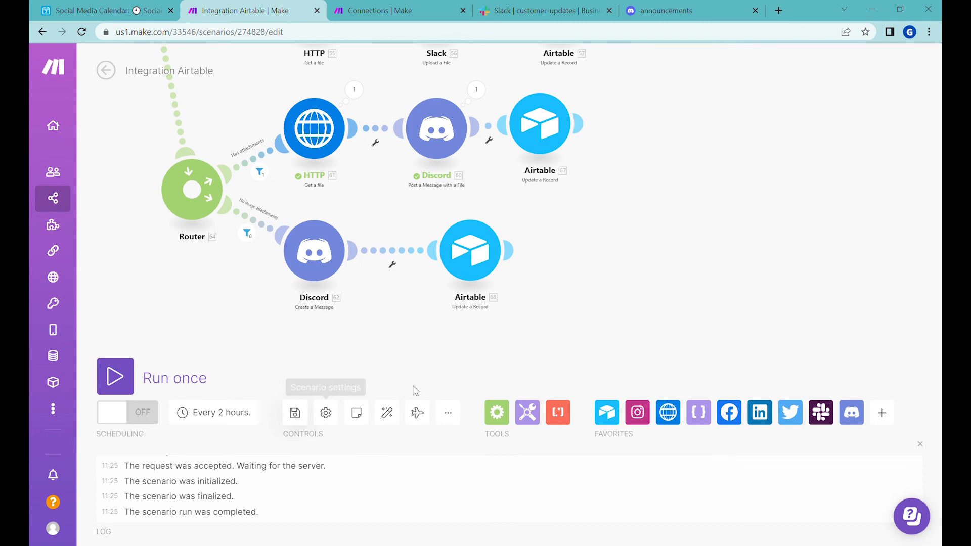
# Run the scenario once and check the Discord records' statuses in the Airtable calendar
pyautogui.click(116, 376)
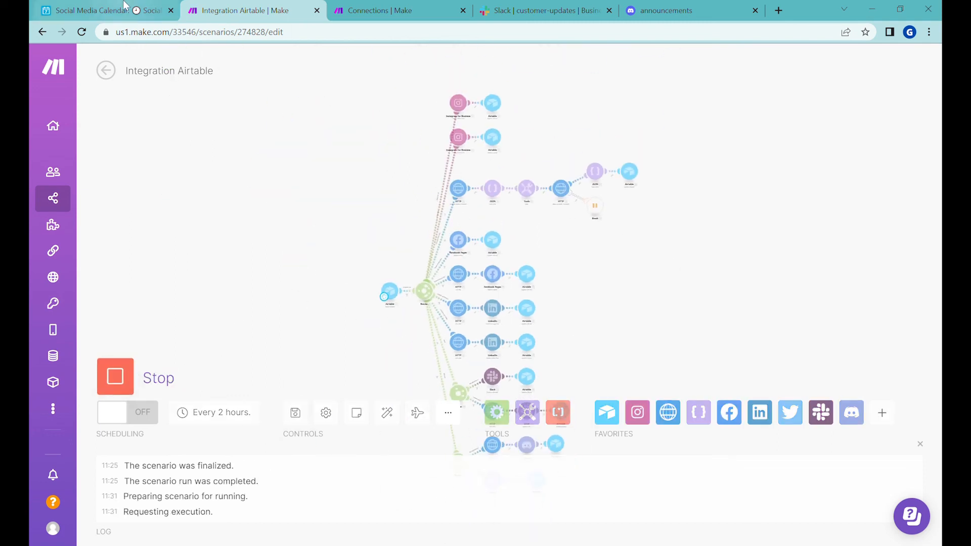
pyautogui.click(124, 6)
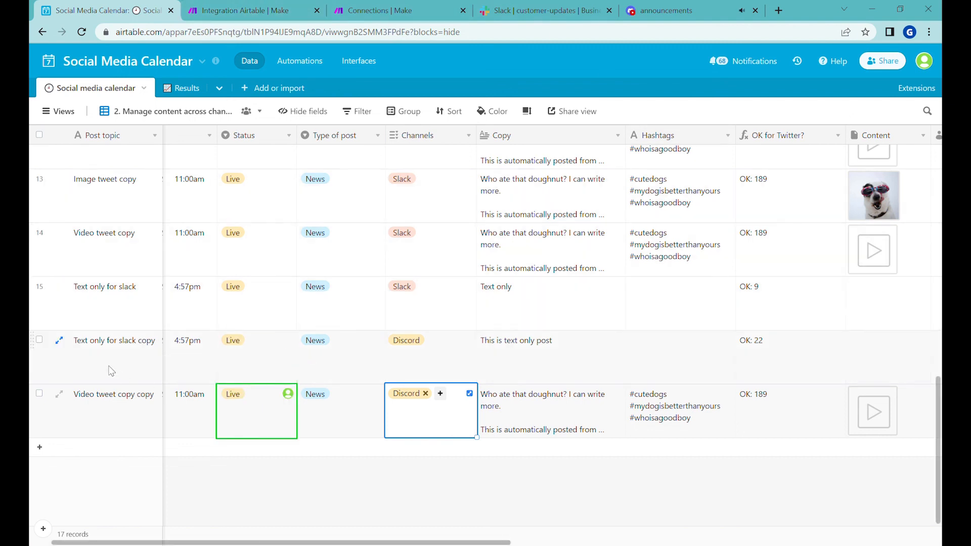
# Switch to Discord and examine the text-only and video posts in the updates channel, playing the attached video
pyautogui.click(679, 16)
pyautogui.click(769, 91)
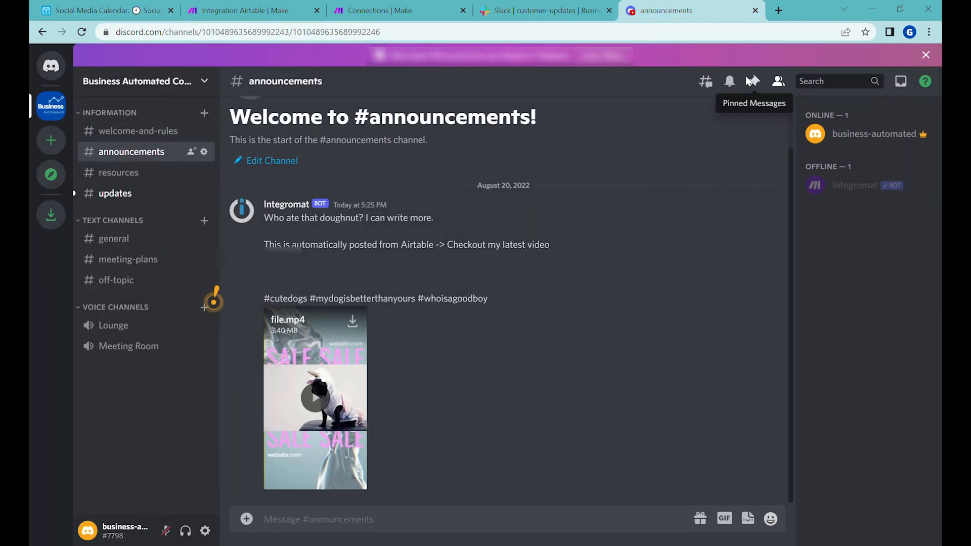
pyautogui.click(137, 196)
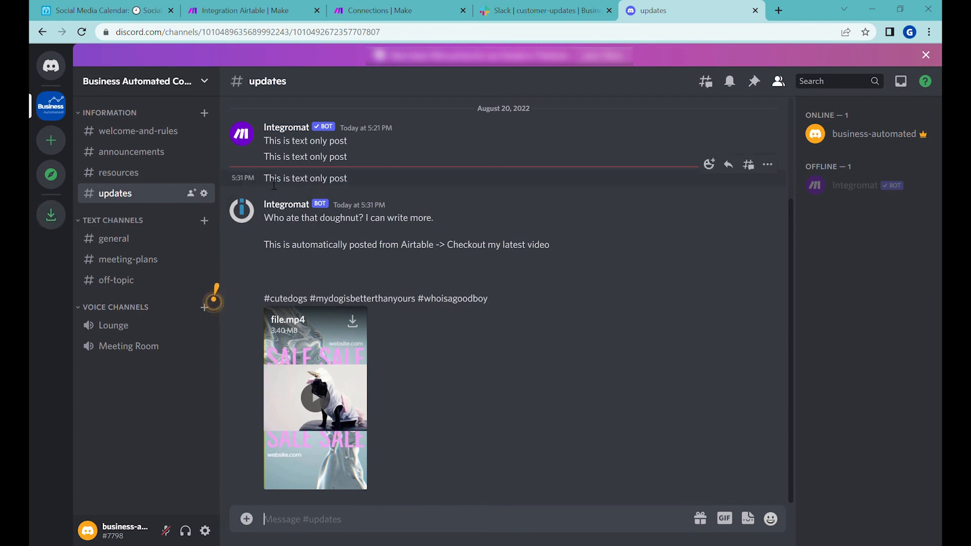
pyautogui.moveTo(270, 182); pyautogui.dragTo(381, 185)
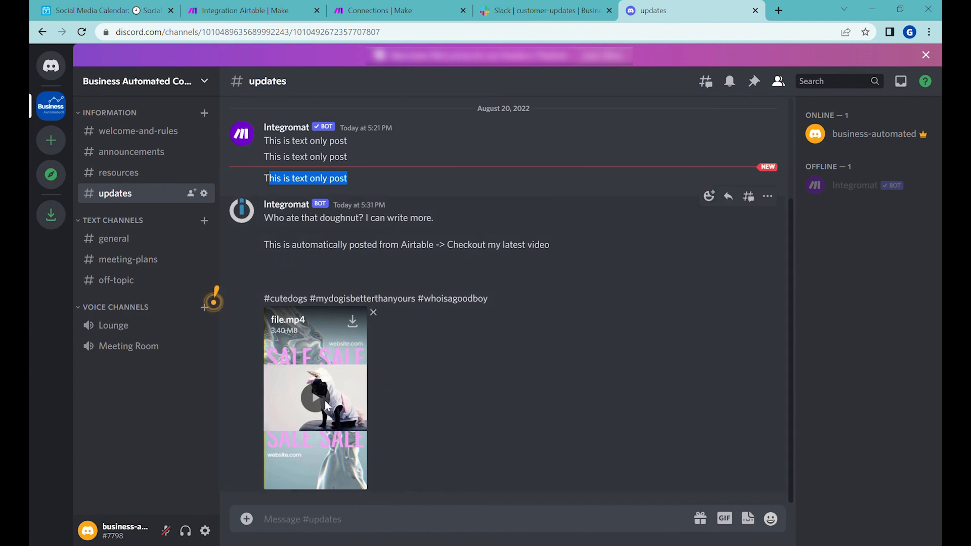
pyautogui.click(364, 374)
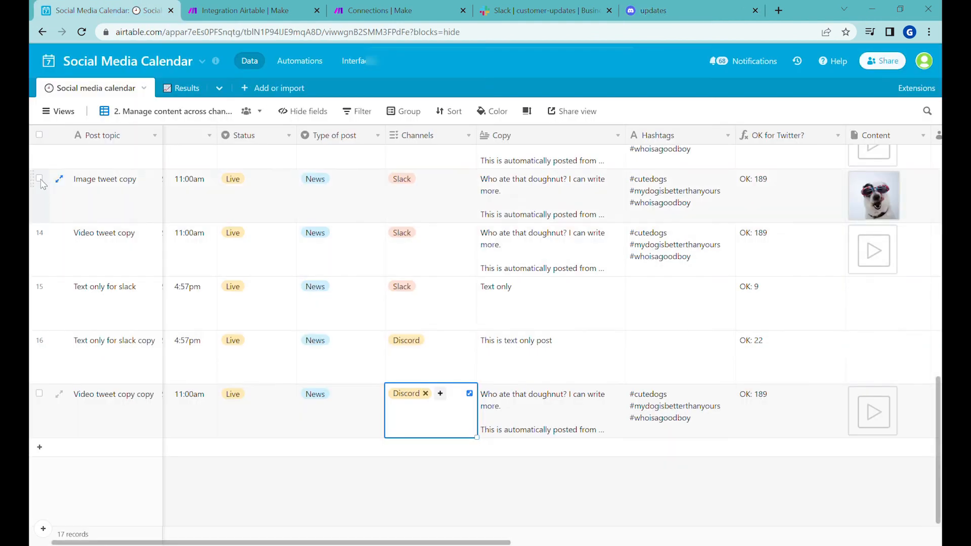
# In the Airtable calendar, copy the "Image tweet copy" record and paste it as a new record at the table's end
pyautogui.click(40, 179)
pyautogui.hotkey('ctrl', 'c')
pyautogui.click(93, 450)
pyautogui.hotkey('ctrl', 'v')
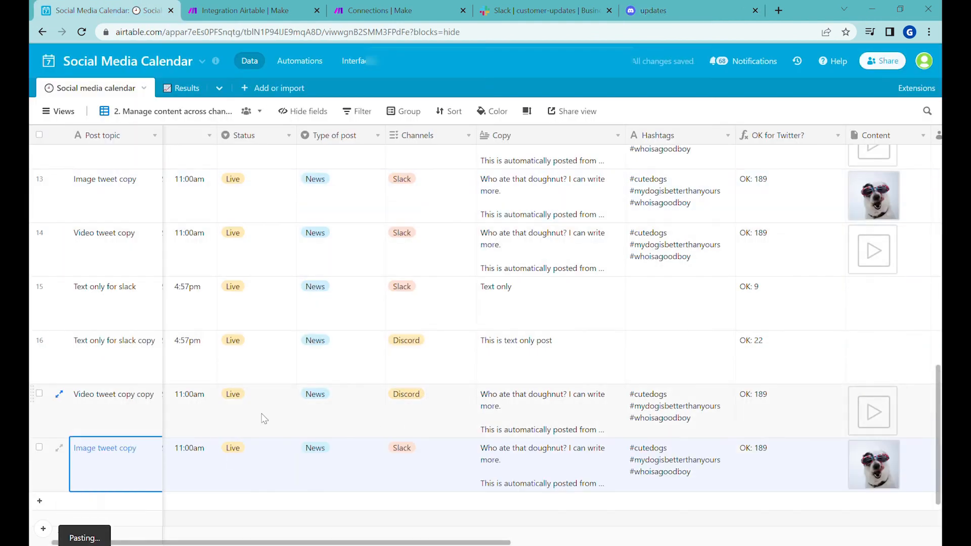
# Copy the Status through Channels values from the "Video tweet copy copy" record onto the new image record, assigning it to Discord
pyautogui.moveTo(263, 414); pyautogui.dragTo(425, 417)
pyautogui.hotkey('ctrl', 'c')
pyautogui.click(271, 464)
pyautogui.hotkey('ctrl', 'v')
pyautogui.click(245, 404)
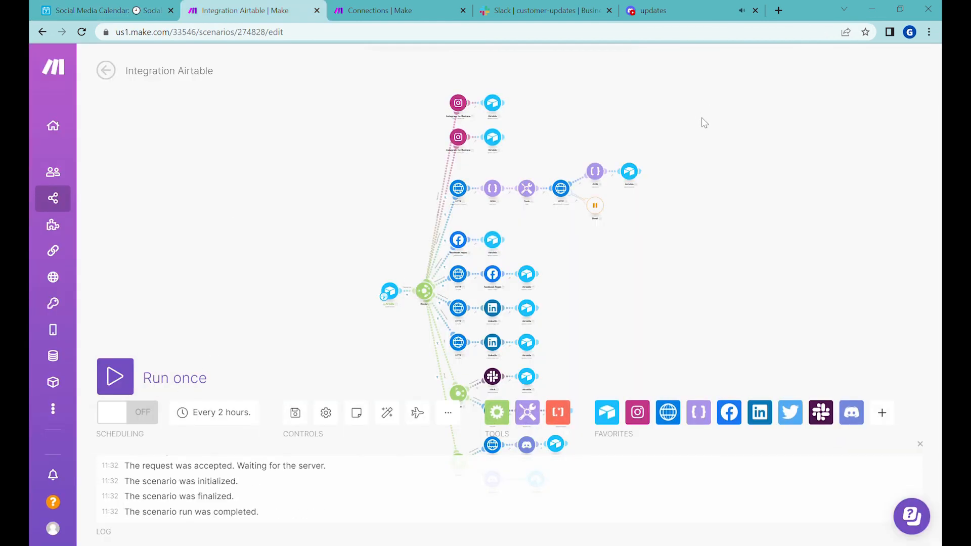
# Review the image post in Discord's updates channel and the matching record's status in the Airtable calendar
pyautogui.click(652, 10)
pyautogui.scroll(4, 531, 318)
pyautogui.scroll(-4, 531, 318)
pyautogui.click(72, 5)
pyautogui.click(255, 466)
pyautogui.click(687, 11)
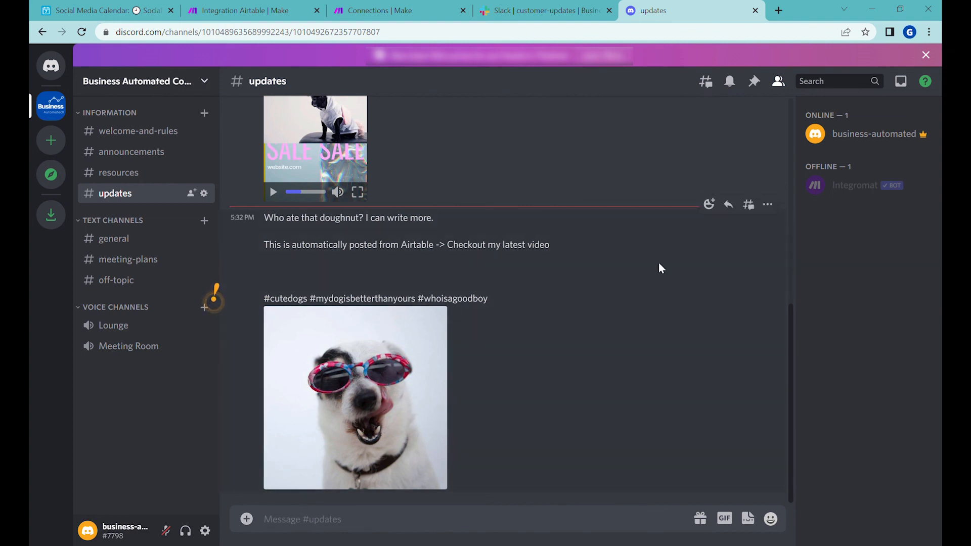
# React to the dog image post in the updates channel with a thumbs-up emoji
pyautogui.click(715, 210)
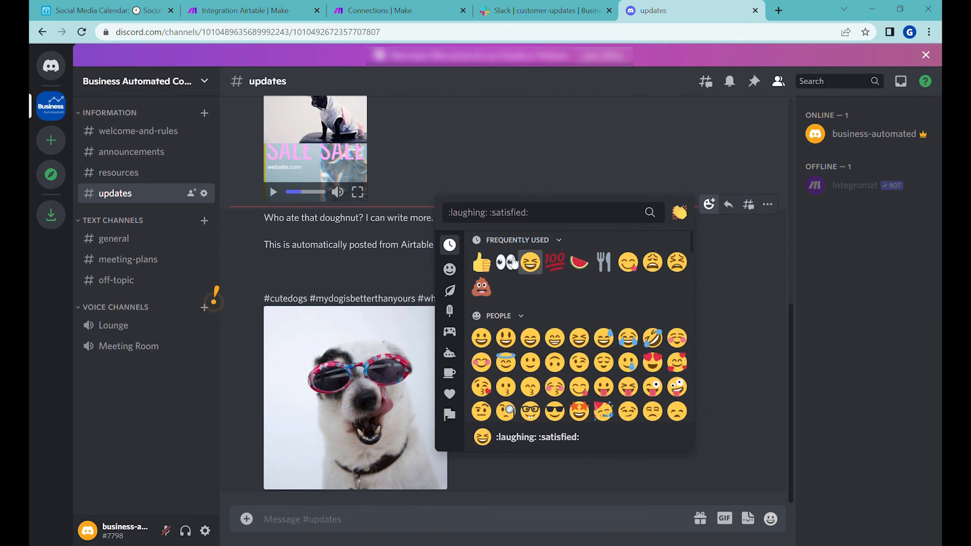
pyautogui.click(479, 260)
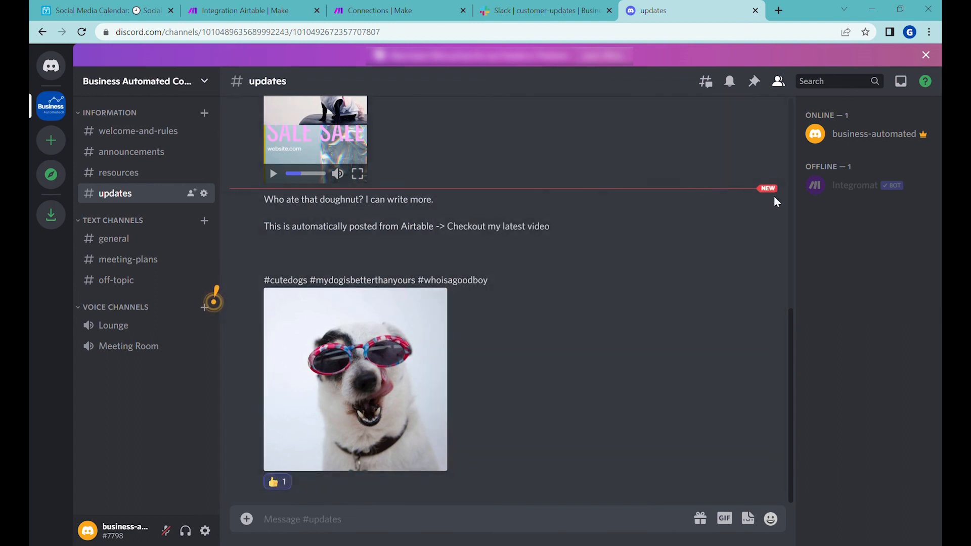
pyautogui.click(709, 187)
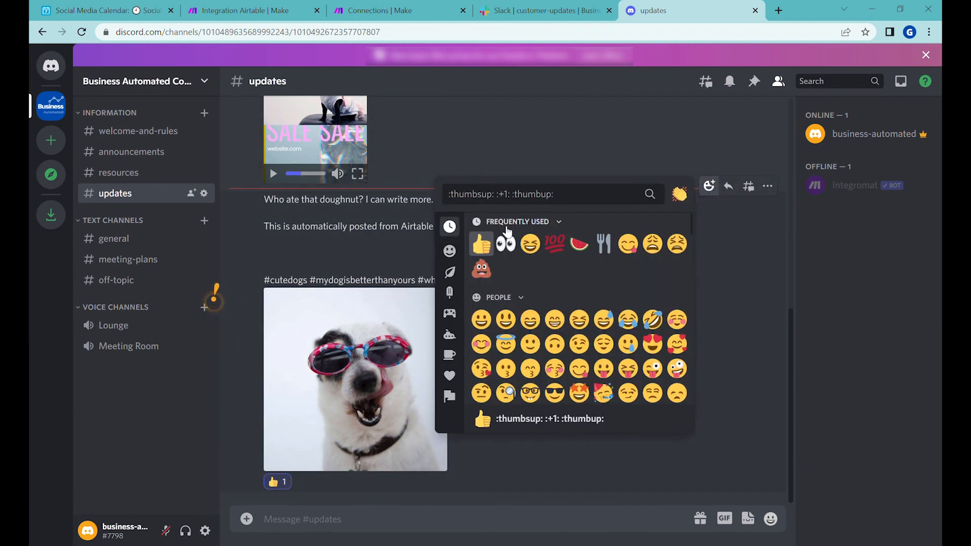
pyautogui.click(491, 247)
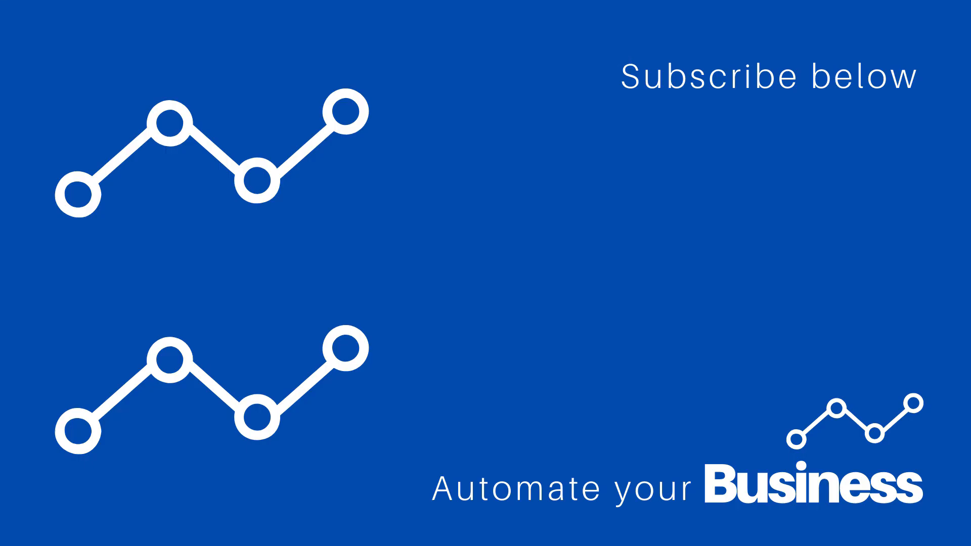